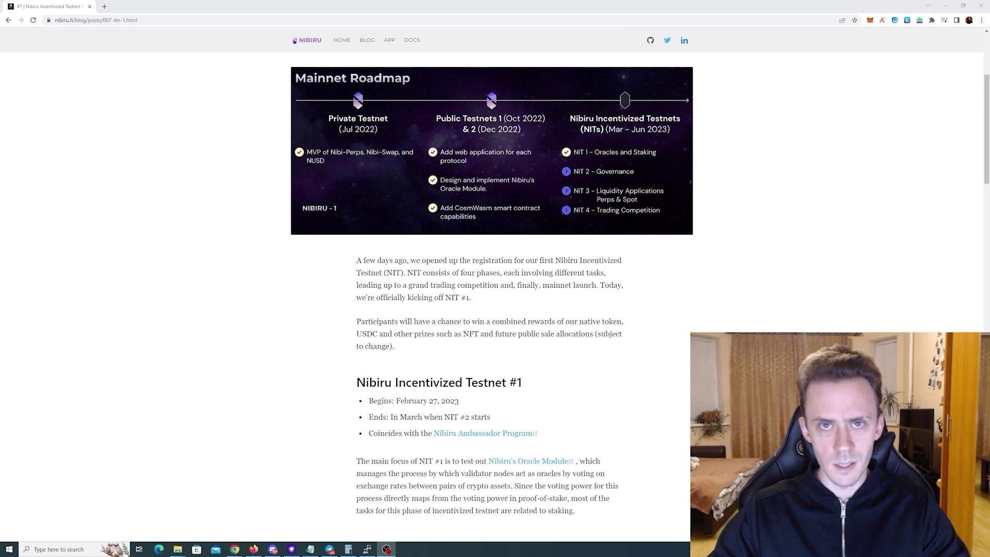
# Scroll the NIT #1 post past the roadmap to the Task List: How to Earn Rewards section
pyautogui.scroll(1, 798, 203)
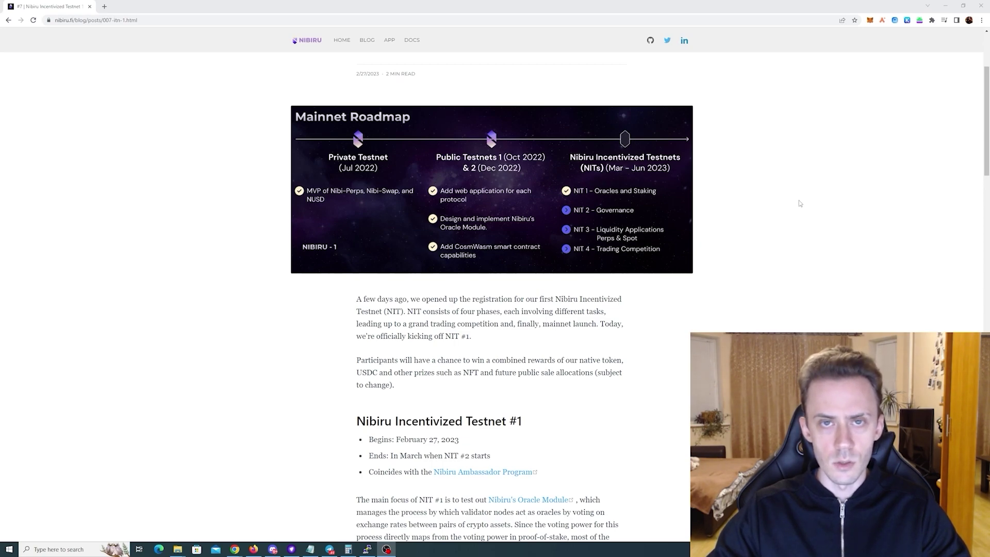
pyautogui.scroll(-8, 799, 203)
pyautogui.scroll(-5, 799, 203)
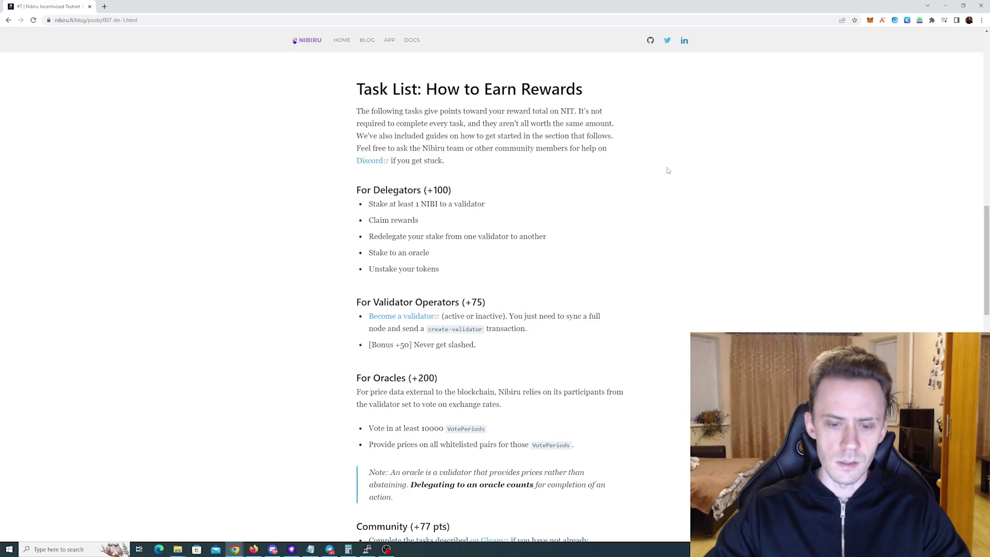
# Review the For Developers task list and the note about delegating to an oracle
pyautogui.scroll(-3, 667, 170)
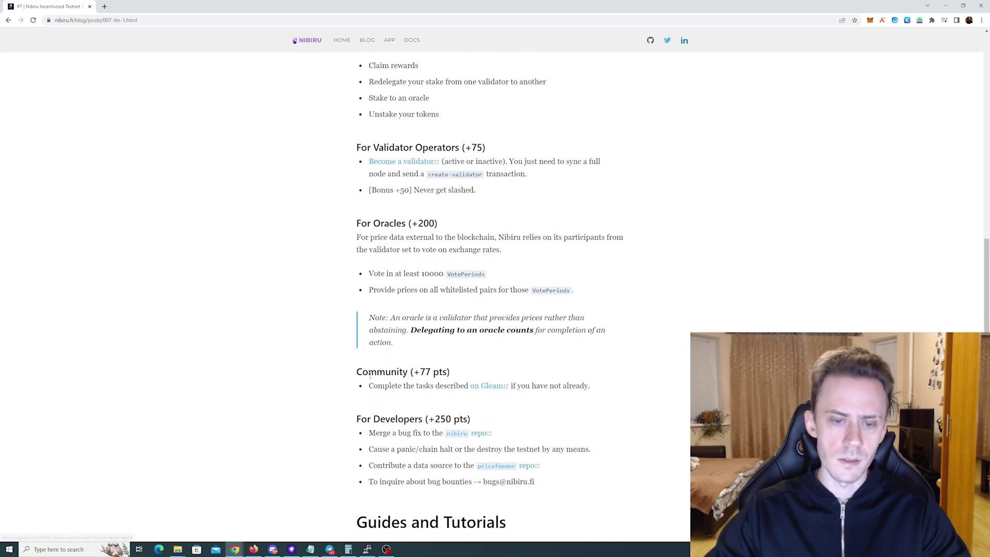
pyautogui.moveTo(356, 408); pyautogui.dragTo(586, 480)
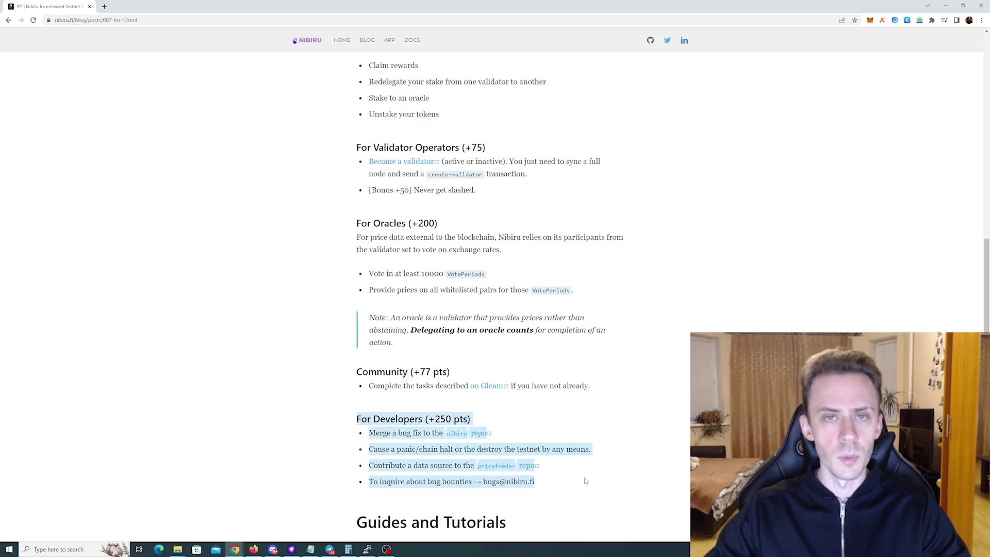
pyautogui.click(585, 479)
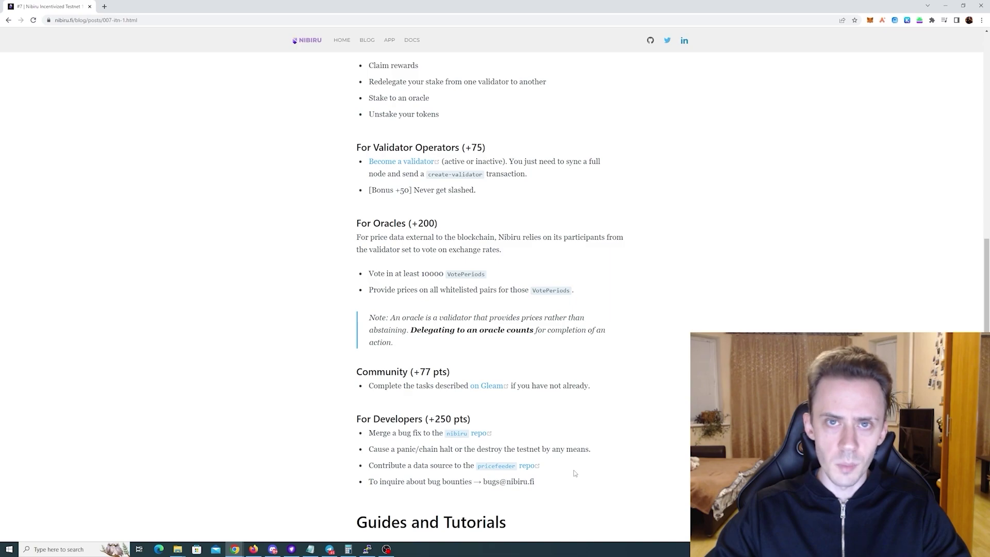
pyautogui.scroll(2, 575, 473)
pyautogui.moveTo(356, 338); pyautogui.dragTo(447, 338)
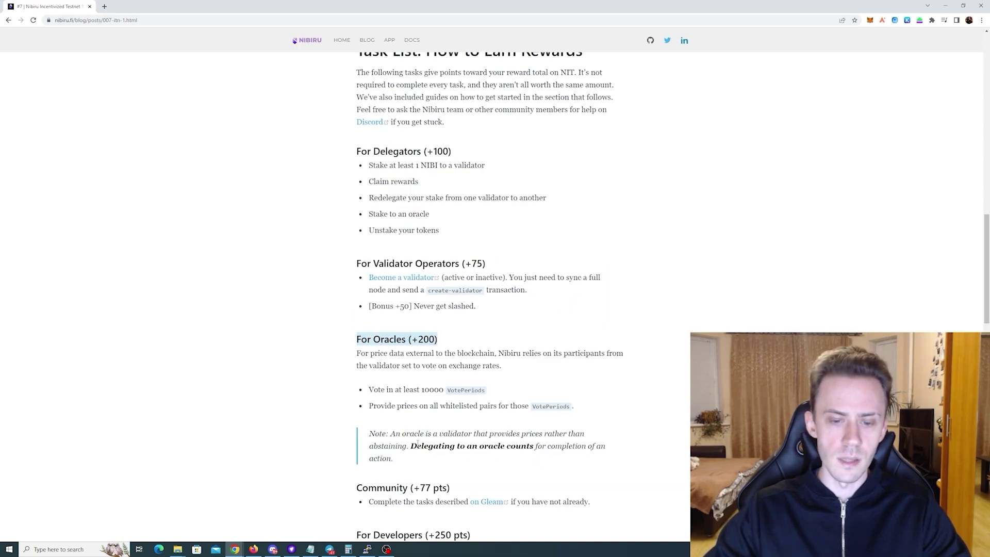
pyautogui.moveTo(418, 444); pyautogui.dragTo(535, 446)
pyautogui.click(535, 446)
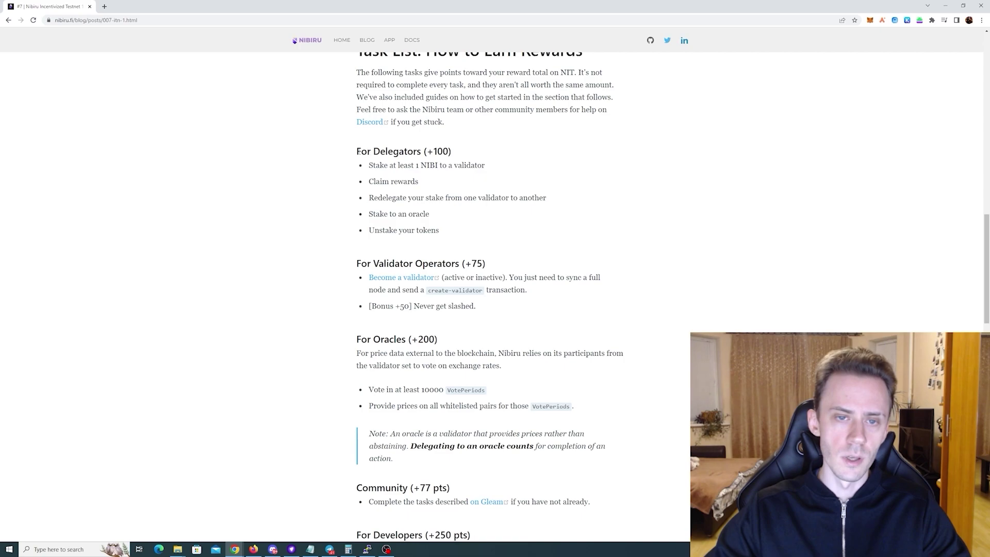
# Review the For Delegators (+100) and For Validator Operators (+75) task headings
pyautogui.moveTo(356, 152); pyautogui.dragTo(454, 152)
pyautogui.click(454, 152)
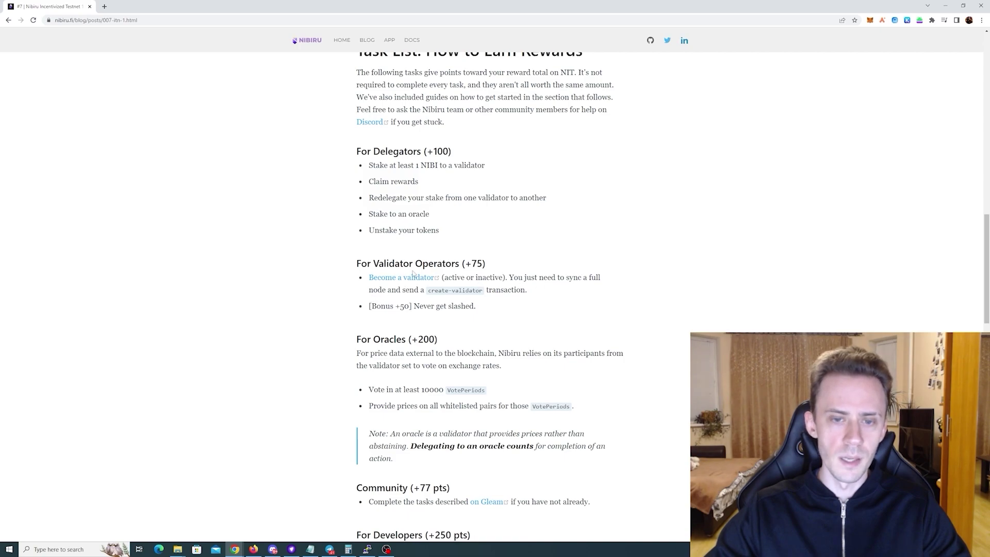
pyautogui.moveTo(356, 264); pyautogui.dragTo(502, 264)
pyautogui.click(501, 264)
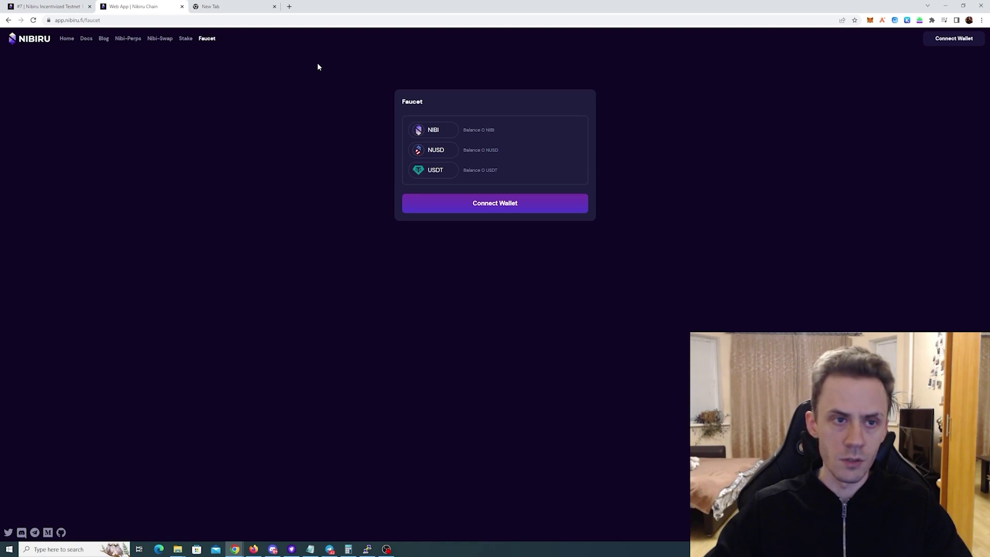
# Open the explorer's NIBIRU-ITN-1 staking validator list in a new tab
pyautogui.click(187, 39)
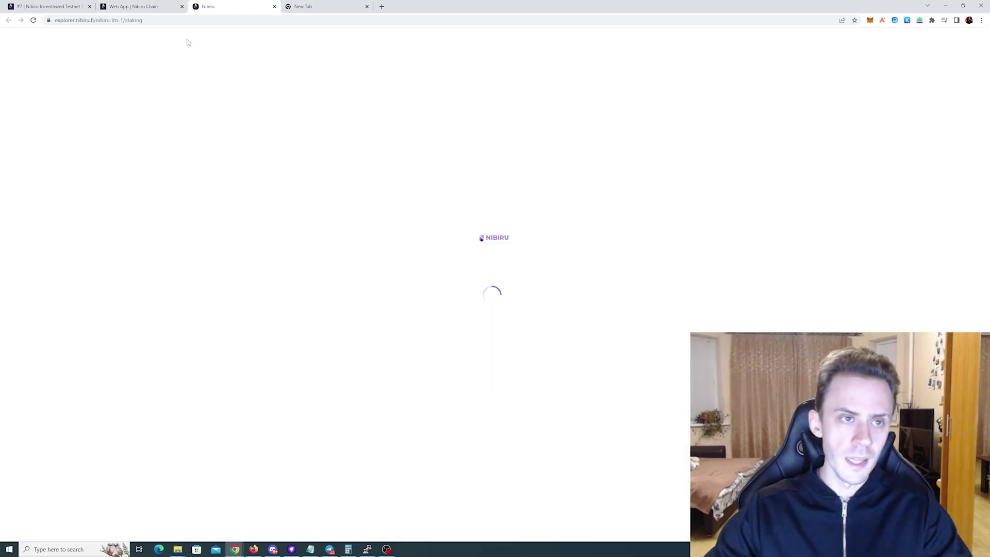
pyautogui.hotkey('ctrl', 'shift', 'Tab')
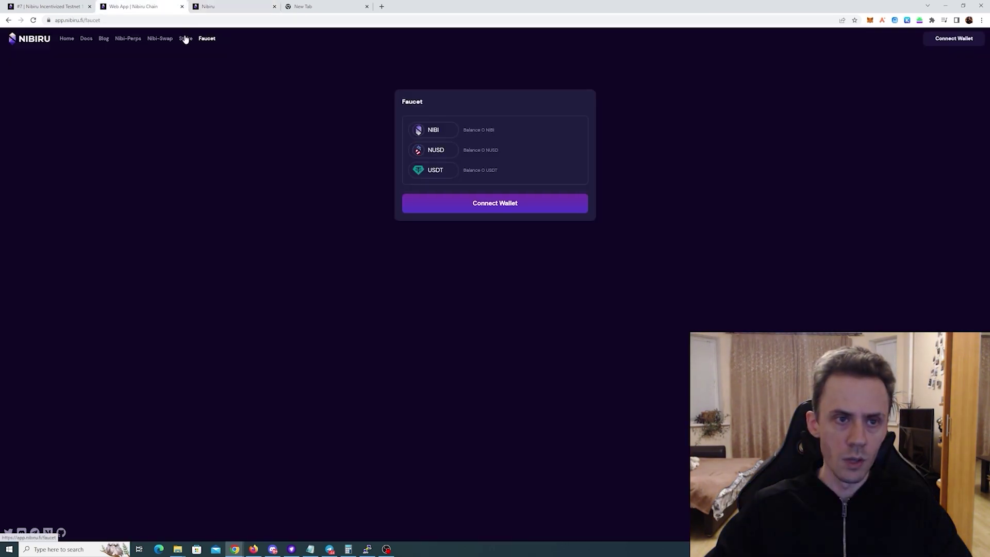
pyautogui.click(201, 7)
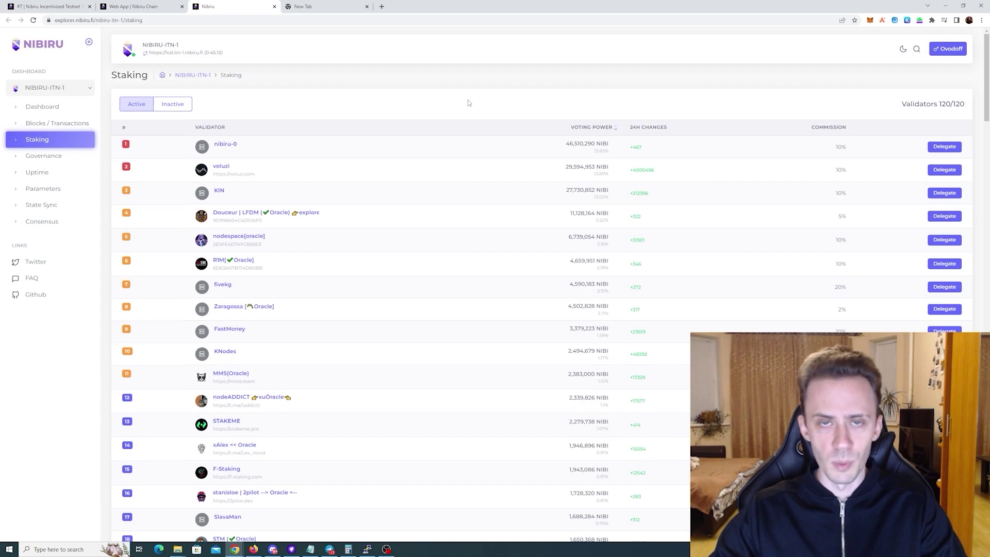
# Recheck the blog's For Delegators tasks, then return to the staking page
pyautogui.hotkey('ctrl', '1')
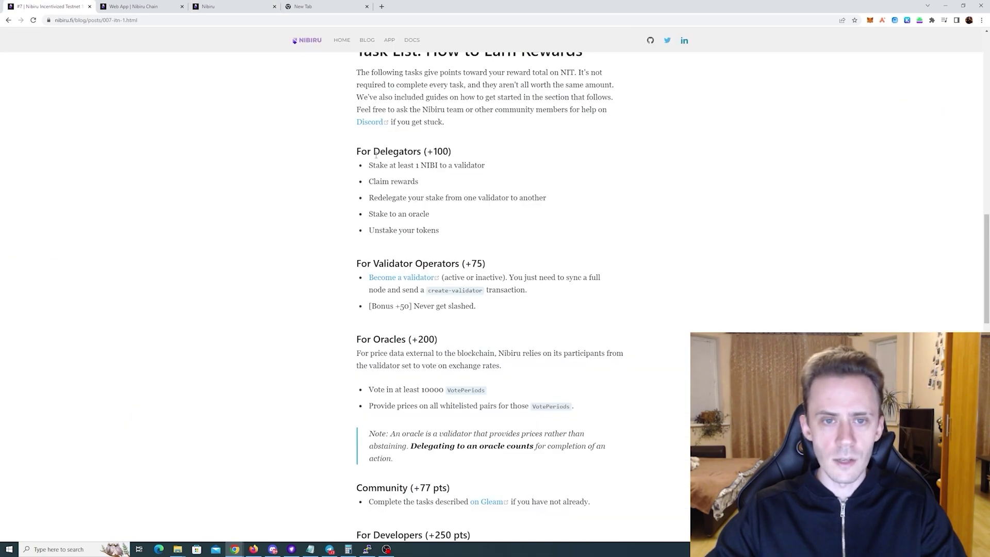
pyautogui.moveTo(354, 151); pyautogui.dragTo(489, 241)
pyautogui.click(488, 239)
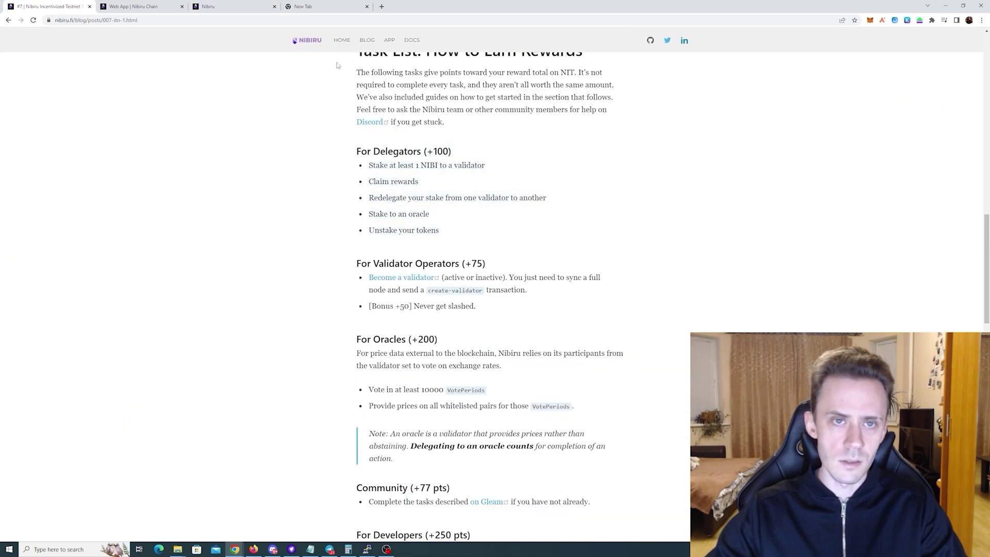
pyautogui.click(247, 6)
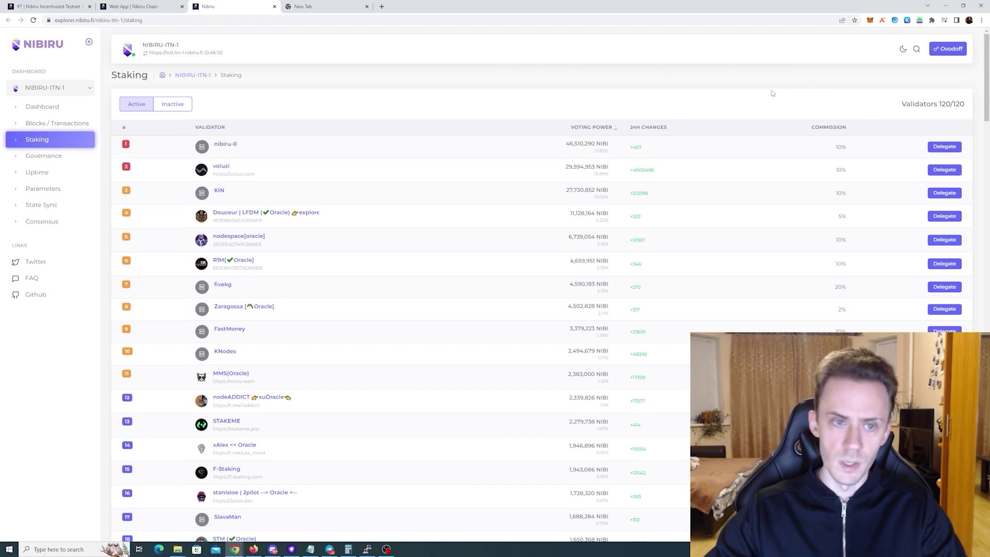
# Start and cancel a delegation to nibiru-0, then go to the Dashboard
pyautogui.click(953, 152)
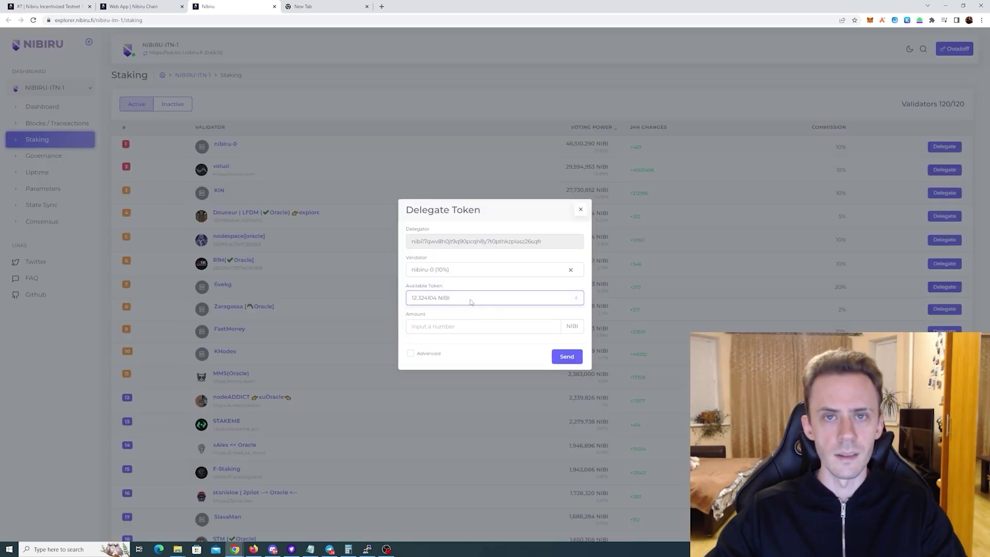
pyautogui.click(582, 211)
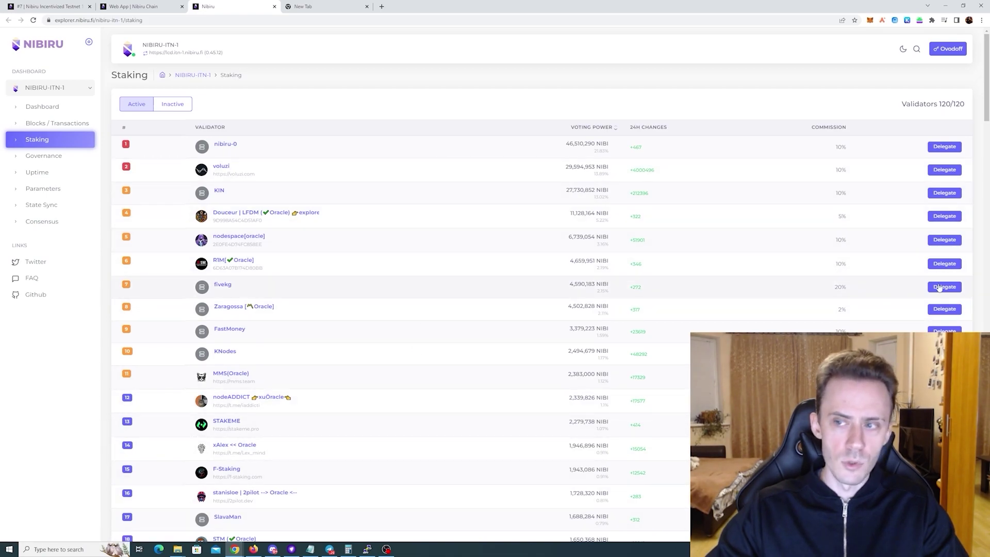
pyautogui.click(50, 109)
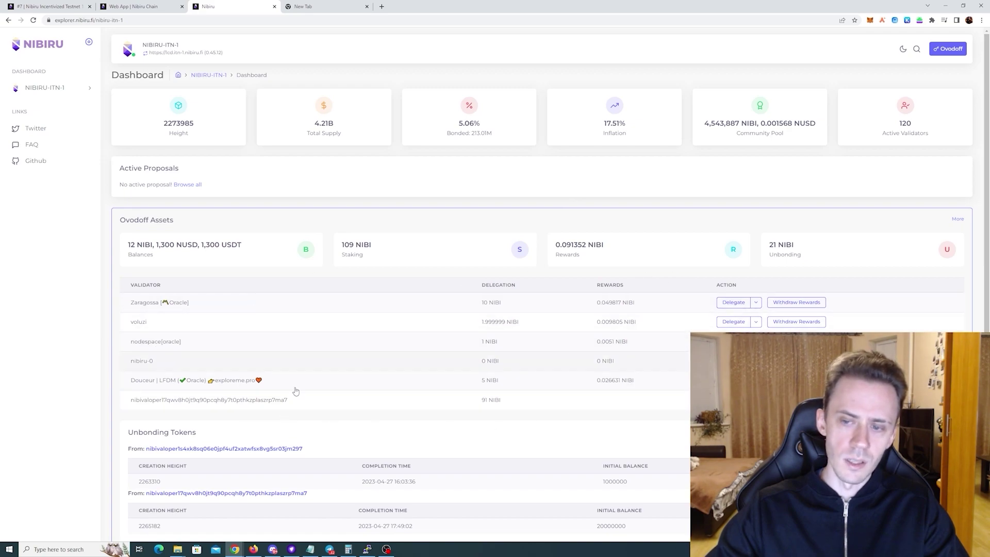
# Open the account's detail page in a new tab, then return to the Dashboard
pyautogui.rightClick(957, 220)
pyautogui.click(965, 226)
pyautogui.click(315, 7)
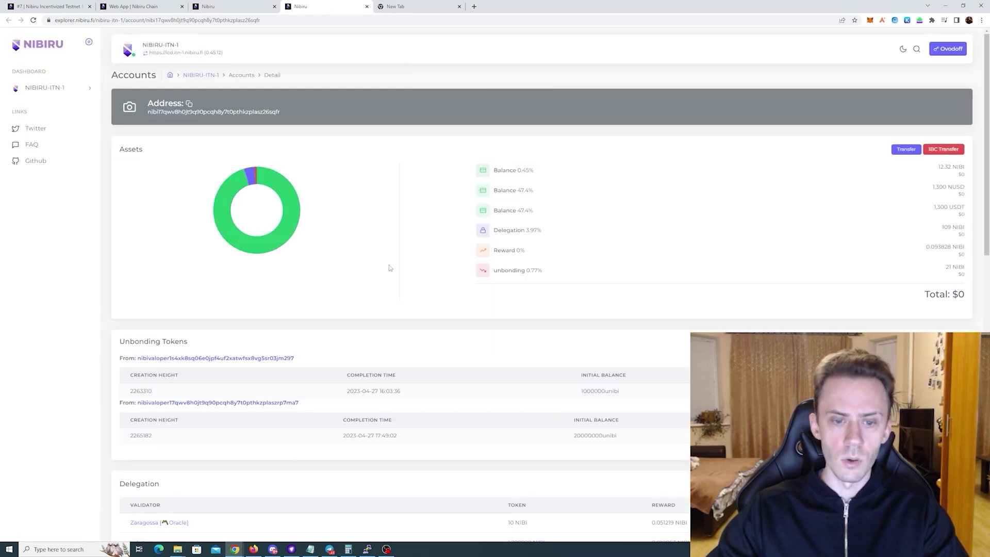
pyautogui.click(236, 4)
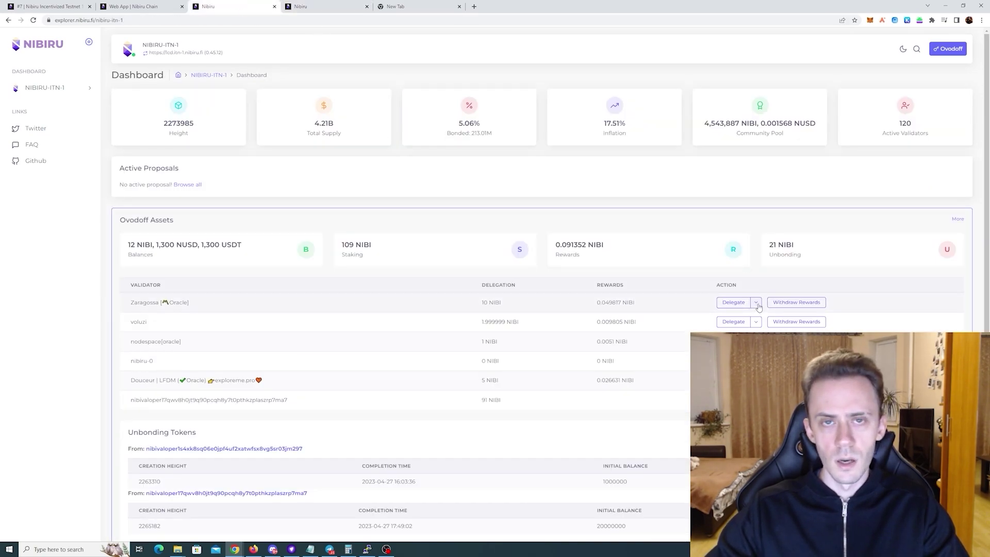
# Open and close the Withdraw Rewards form and the Zaragossa Redelegate options
pyautogui.click(794, 303)
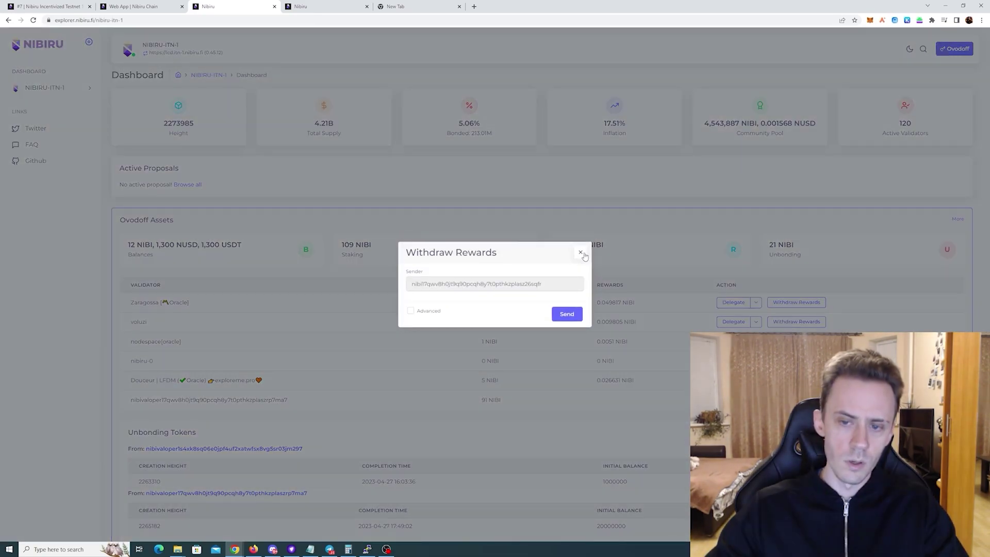
pyautogui.click(580, 252)
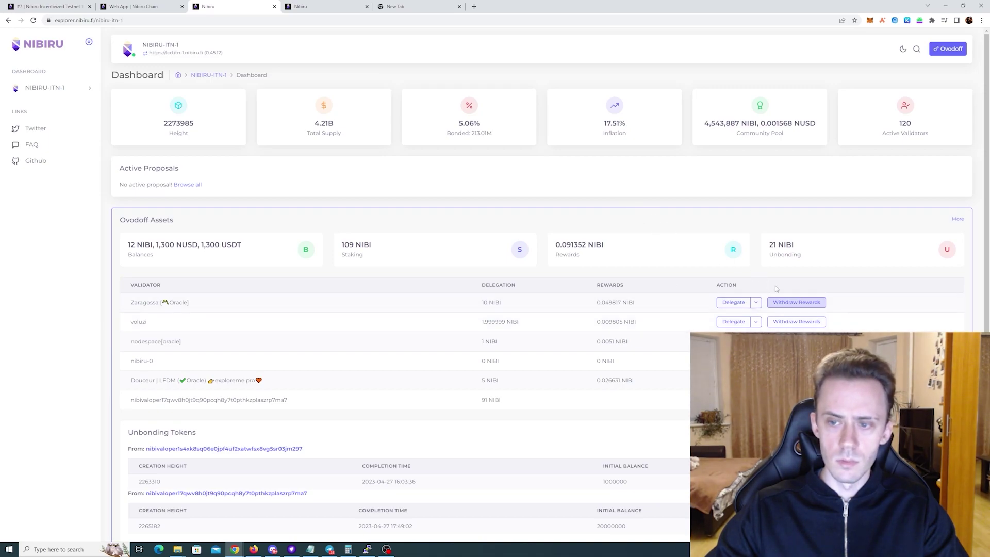
pyautogui.click(756, 303)
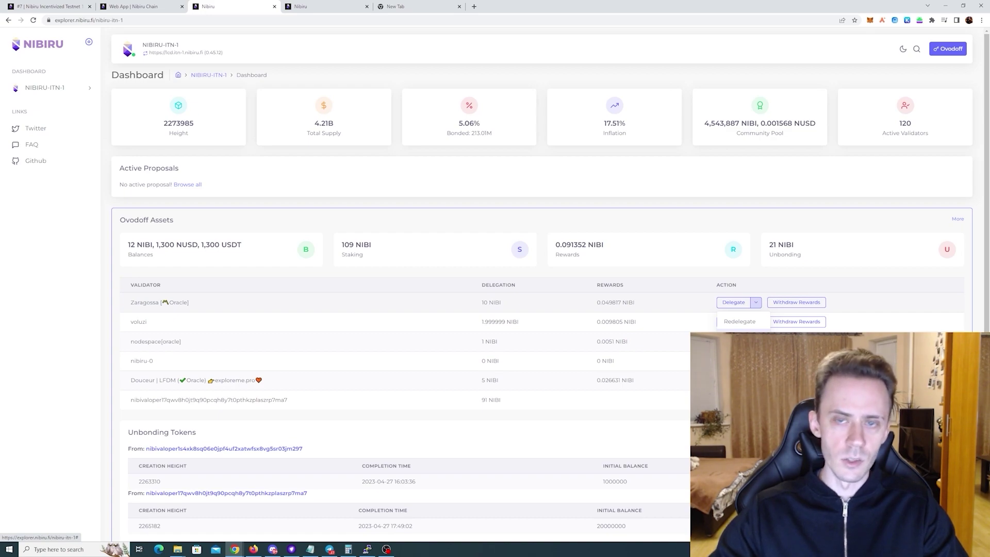
pyautogui.click(755, 303)
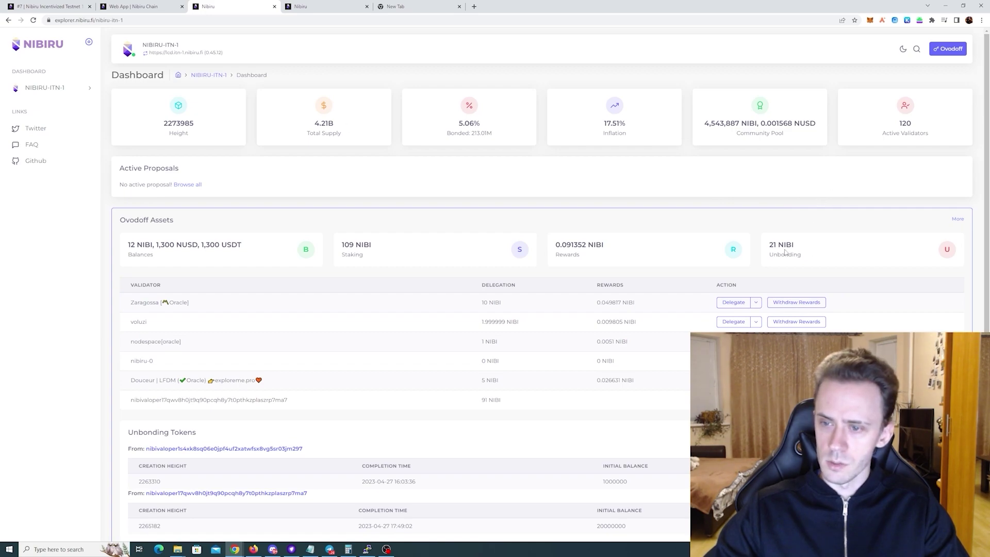
# Check the 21 NIBI unbonding amount on the Dashboard
pyautogui.moveTo(770, 243); pyautogui.dragTo(779, 243)
pyautogui.click(813, 249)
pyautogui.moveTo(769, 254); pyautogui.dragTo(813, 257)
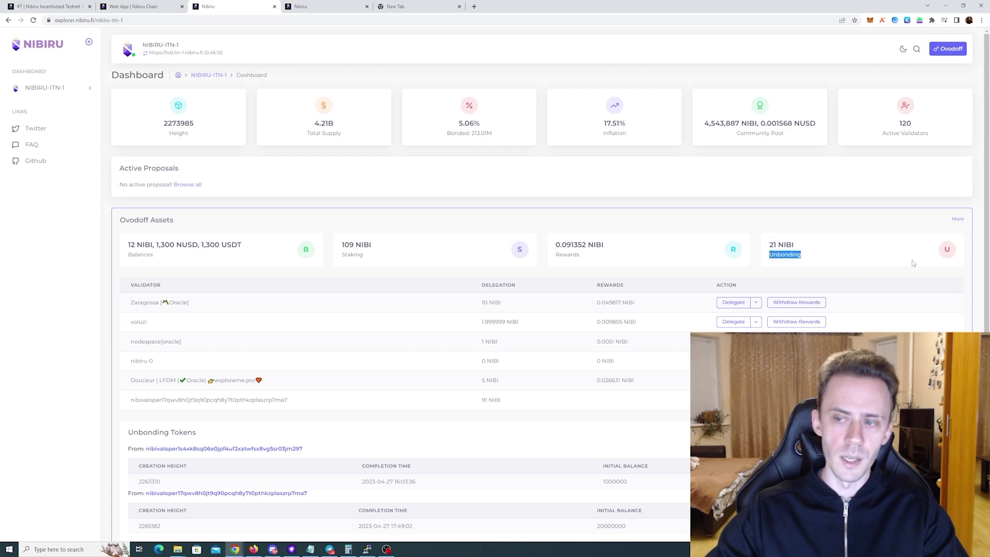
pyautogui.click(840, 220)
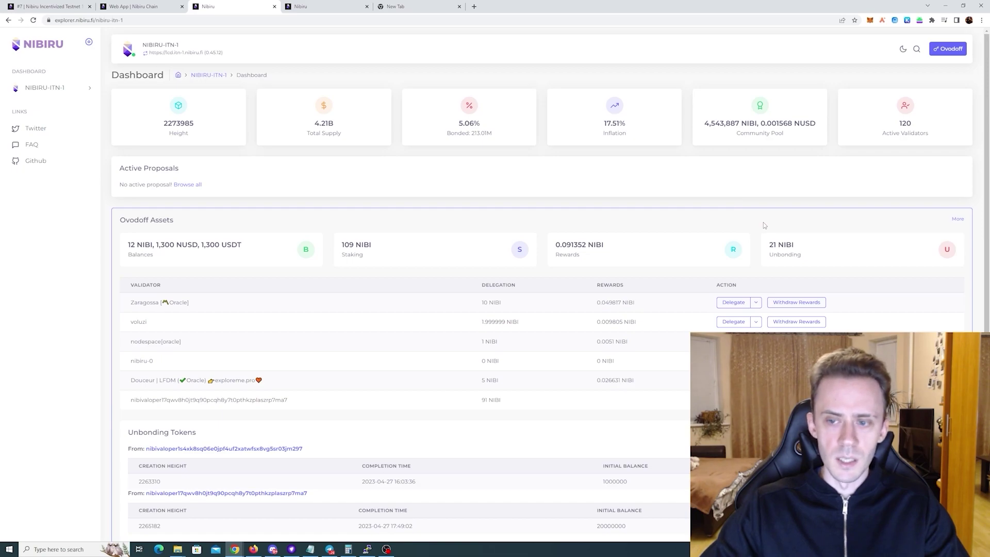
# Open the Zaragossa redelegation form, browse destination validators, cancel, and return to the blog
pyautogui.click(755, 302)
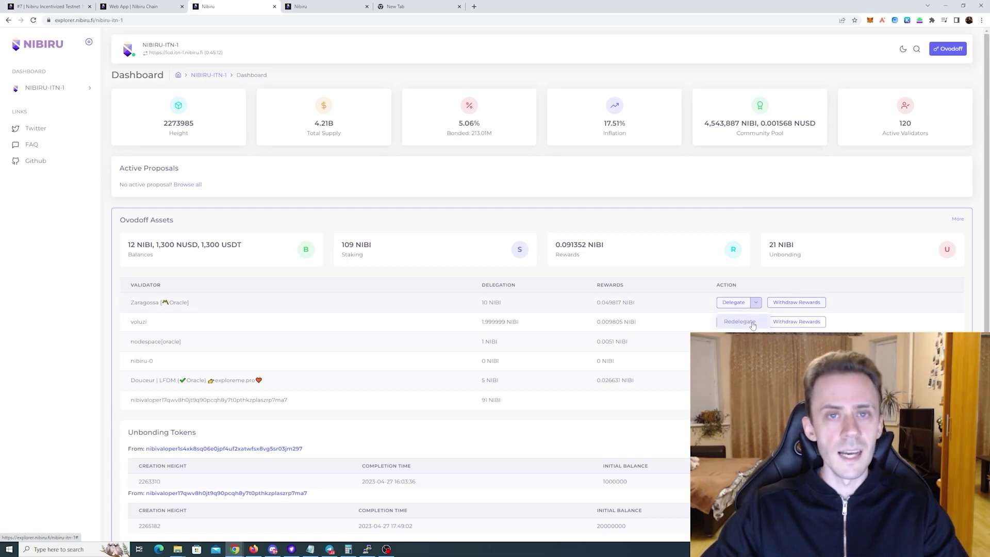
pyautogui.click(750, 323)
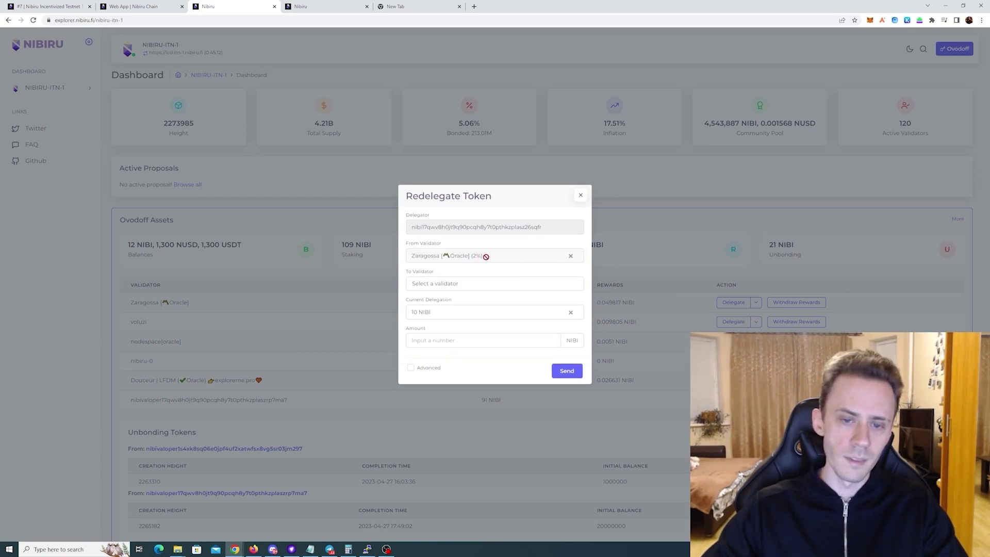
pyautogui.click(484, 285)
pyautogui.click(741, 192)
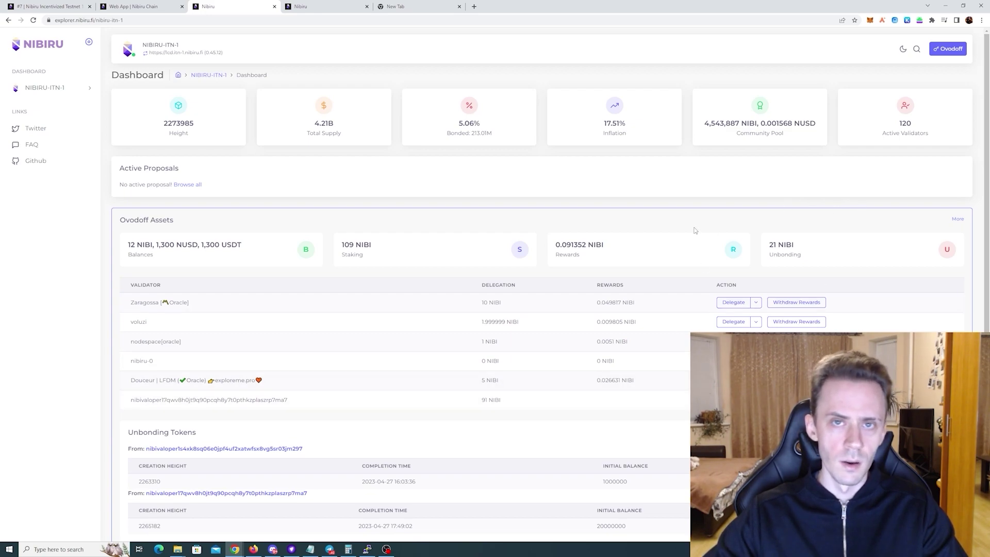
pyautogui.hotkey('ctrl', '1')
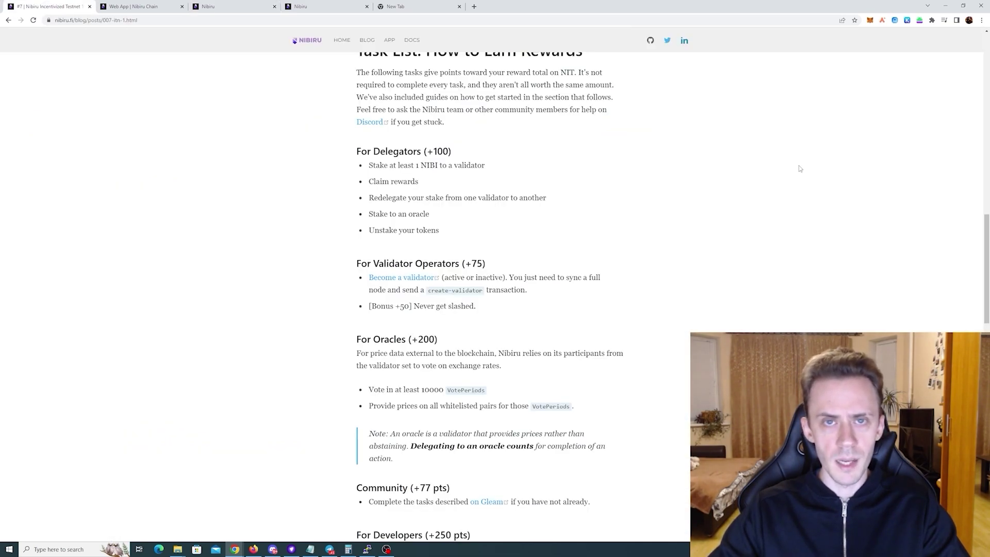
# Review the For Validator Operators task heading in the blog's task list
pyautogui.moveTo(361, 264); pyautogui.dragTo(500, 266)
pyautogui.click(499, 266)
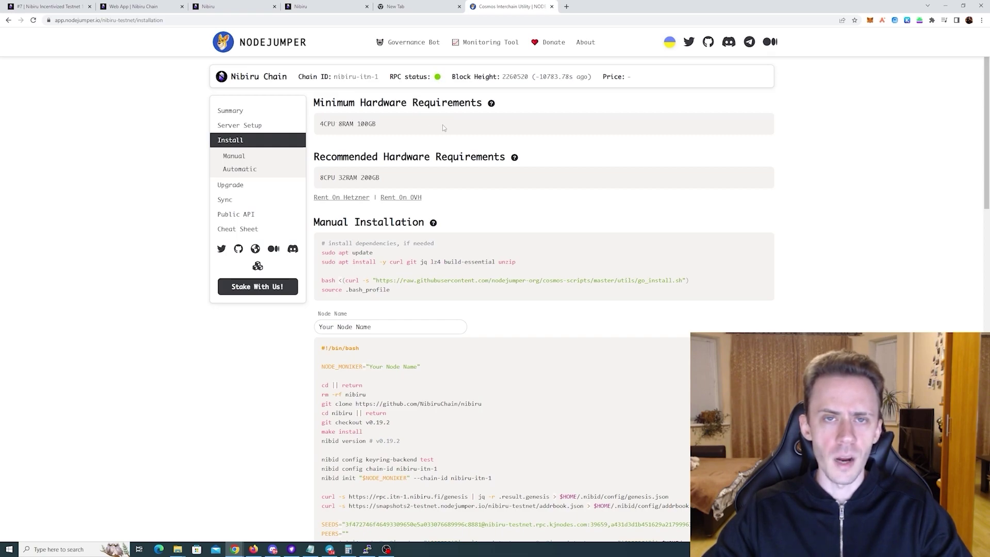
# Note the 100GB minimum disk requirement and copy the Automatic Setup command
pyautogui.moveTo(357, 124); pyautogui.dragTo(388, 126)
pyautogui.click(387, 127)
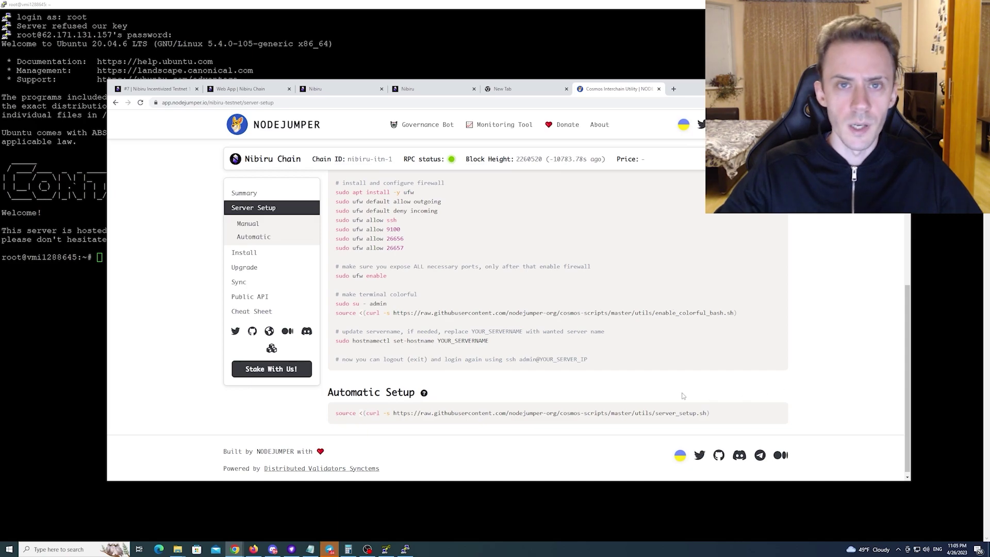
pyautogui.click(767, 413)
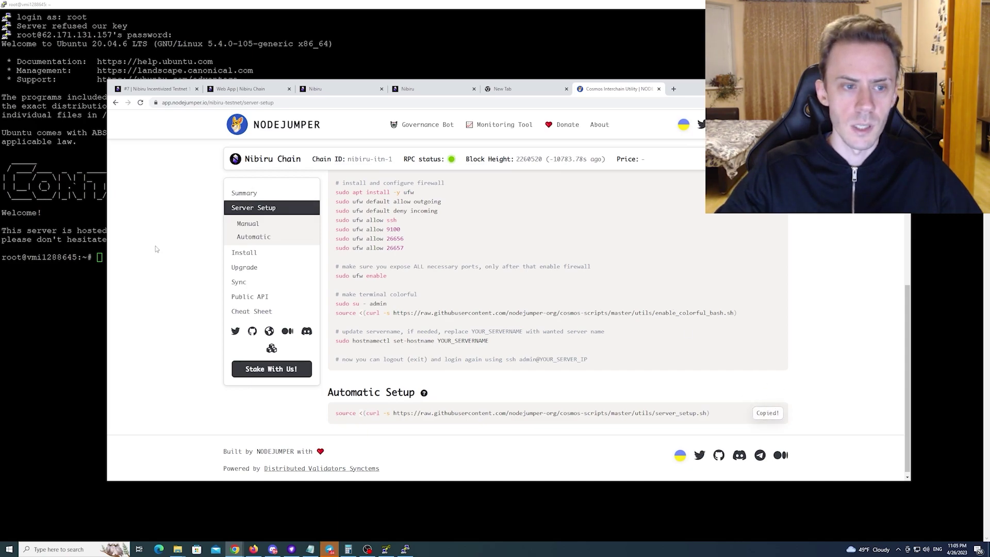
# Paste and run the NodeJumper setup command in PuTTY, supplying the public SSH key
pyautogui.hotkey('alt', 'Tab')
pyautogui.rightClick(271, 246)
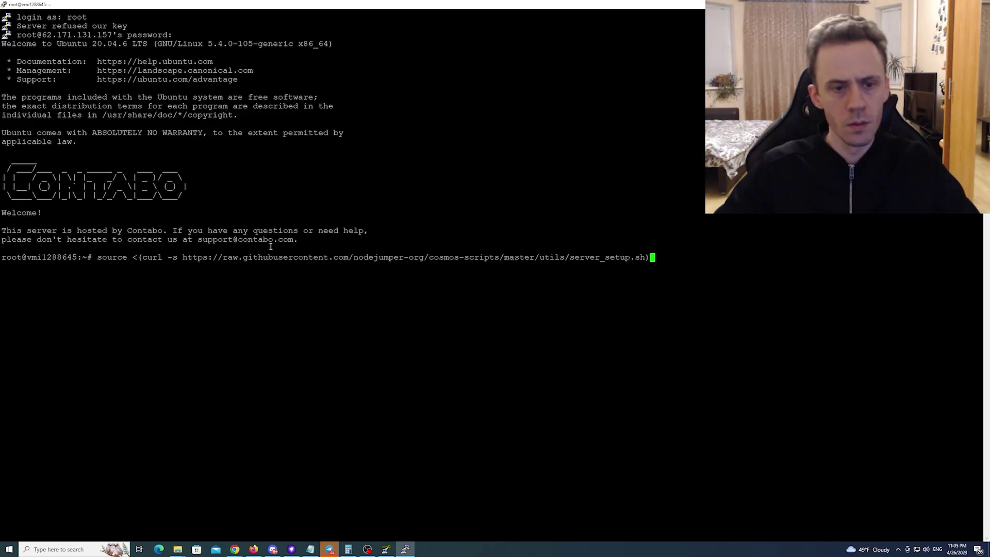
pyautogui.press('Return')
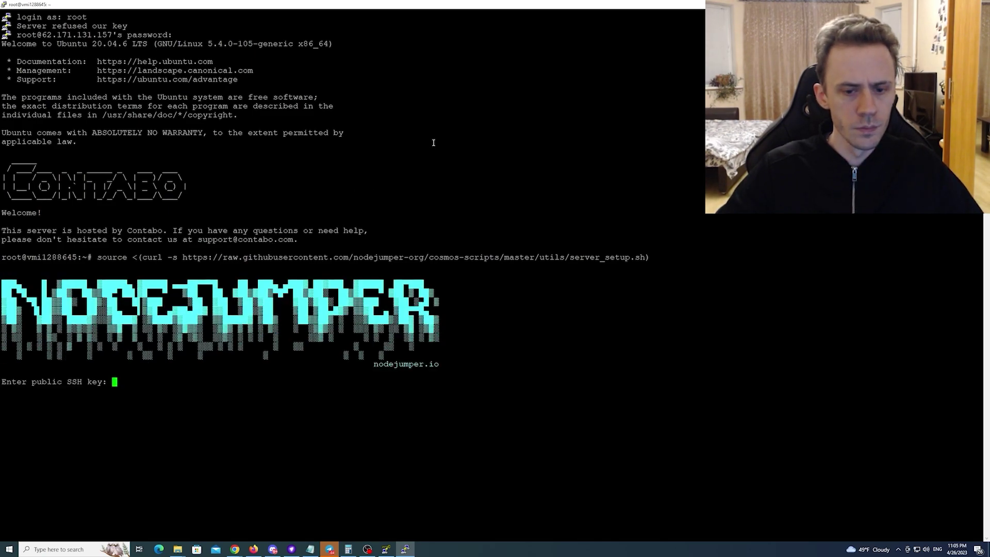
pyautogui.rightClick(215, 409)
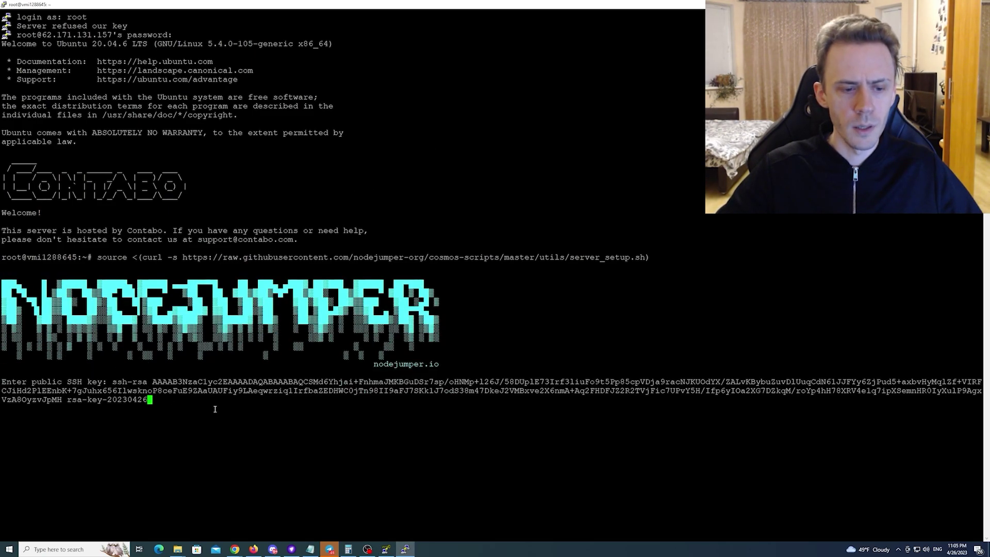
pyautogui.press('Return')
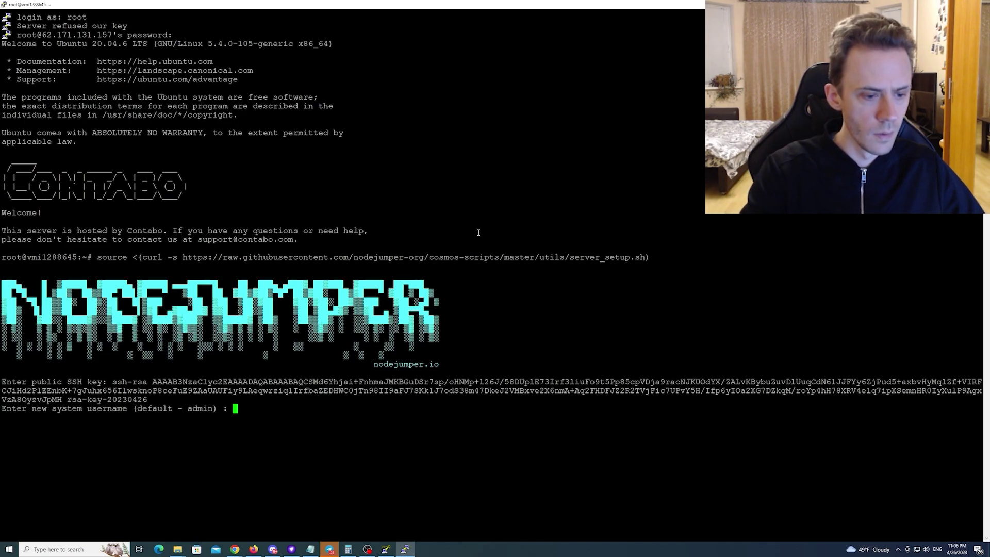
pyautogui.write('admin')
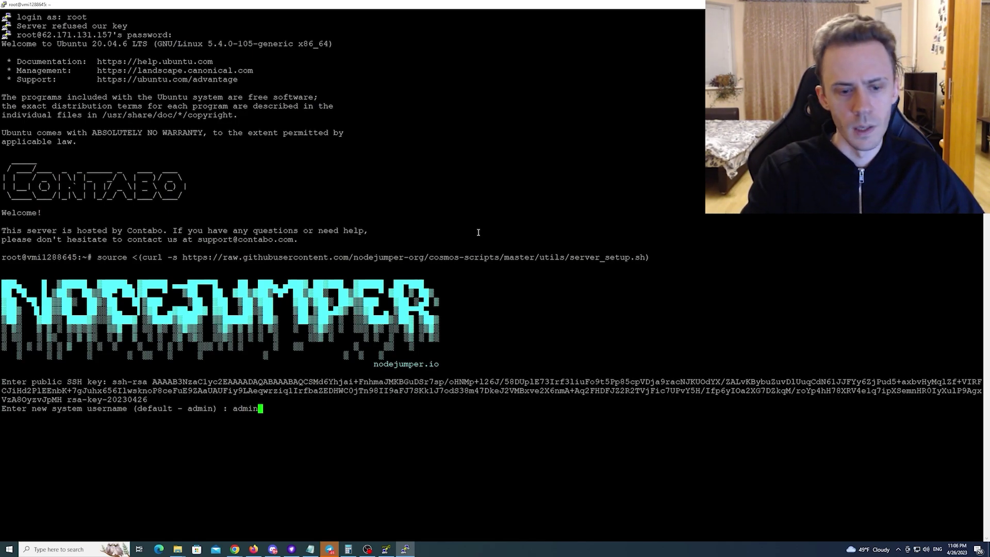
pyautogui.press('Return')
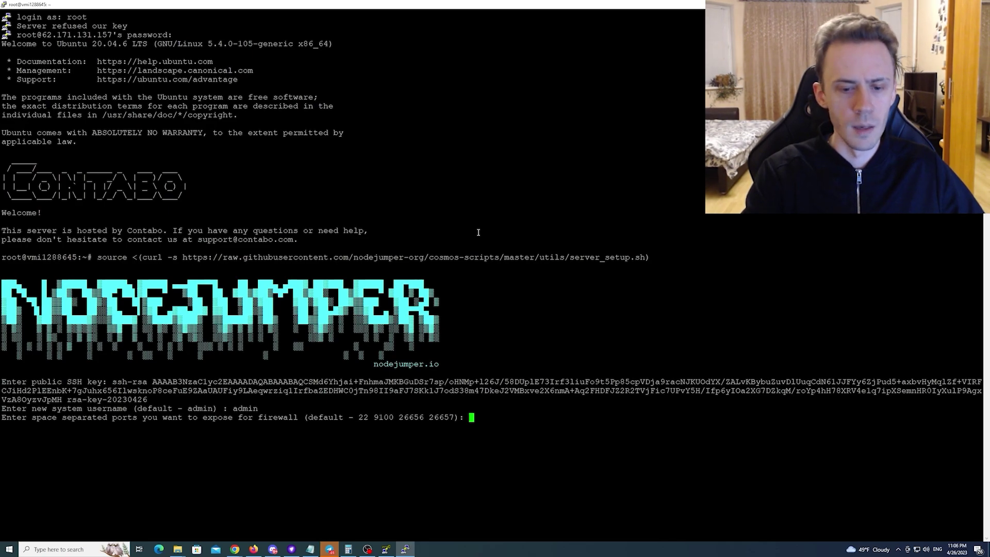
pyautogui.write('22 9100 26656 26')
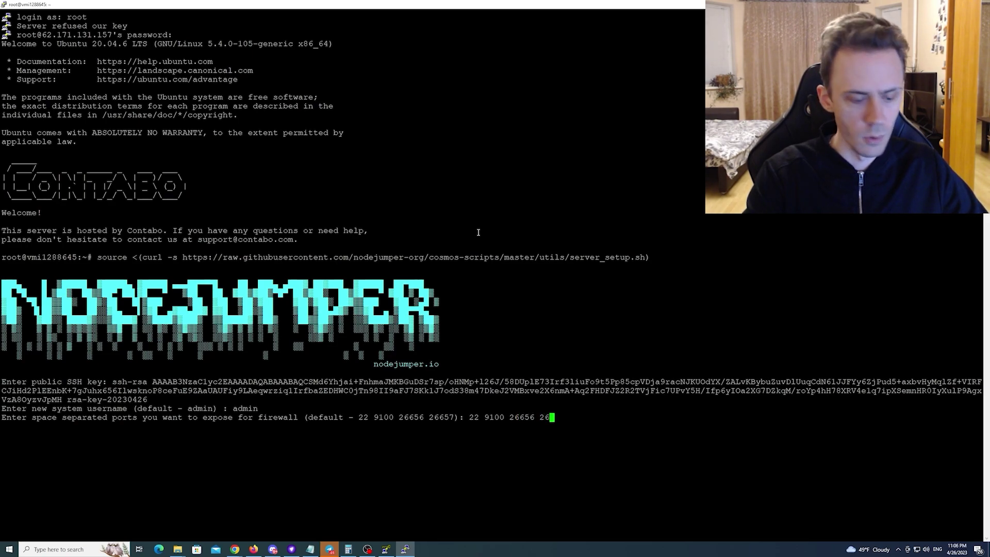
pyautogui.write('657')
pyautogui.press('Return')
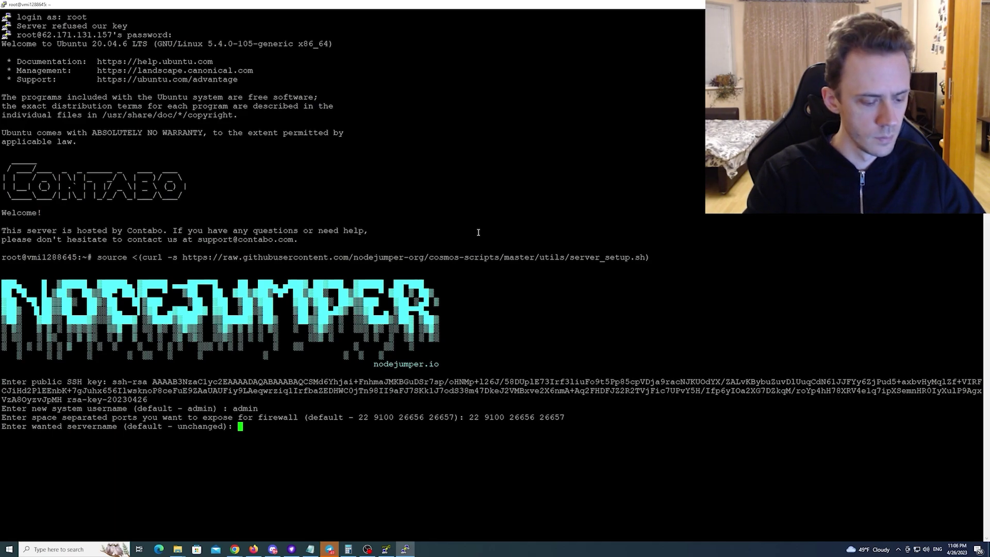
pyautogui.write('ovodoff')
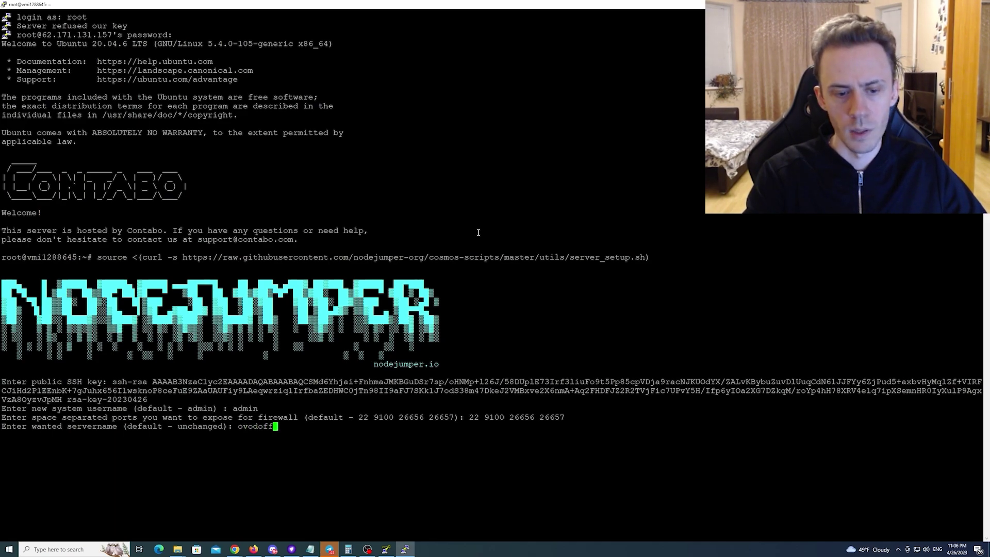
pyautogui.press('Return')
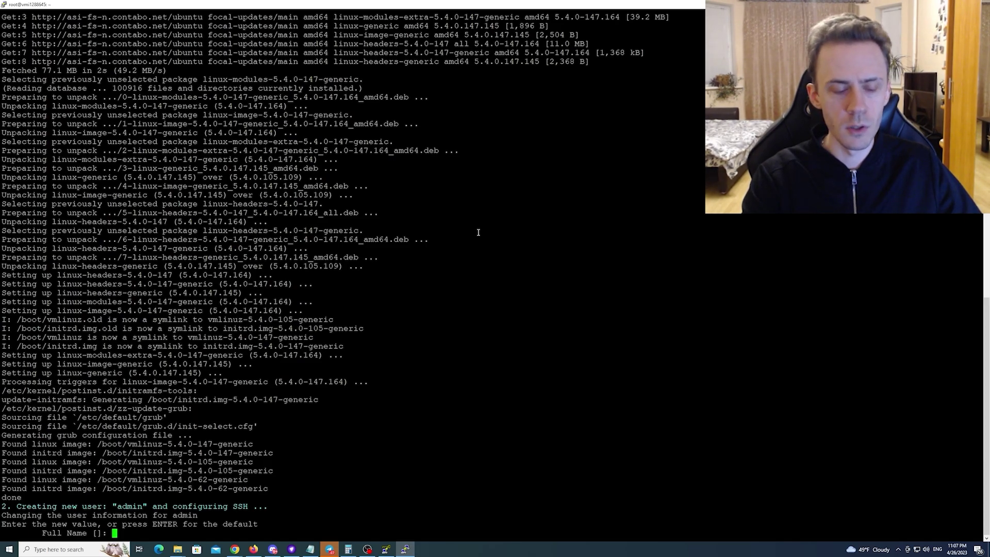
# Fill in 1 for each of the admin user's details and confirm with y
pyautogui.write('1')
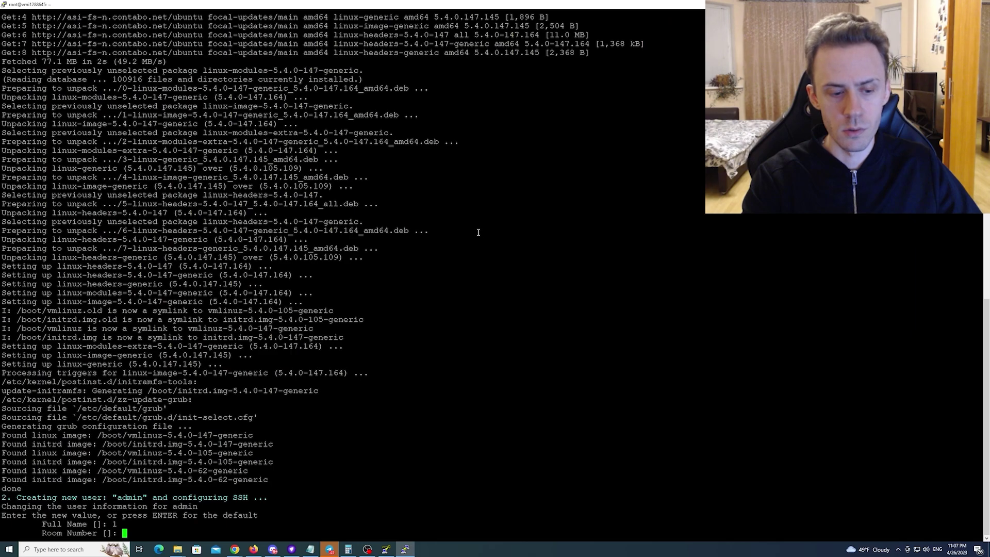
pyautogui.press('Return')
pyautogui.write('1')
pyautogui.press('Return')
pyautogui.write('1')
pyautogui.press('Return')
pyautogui.write('1')
pyautogui.press('Return')
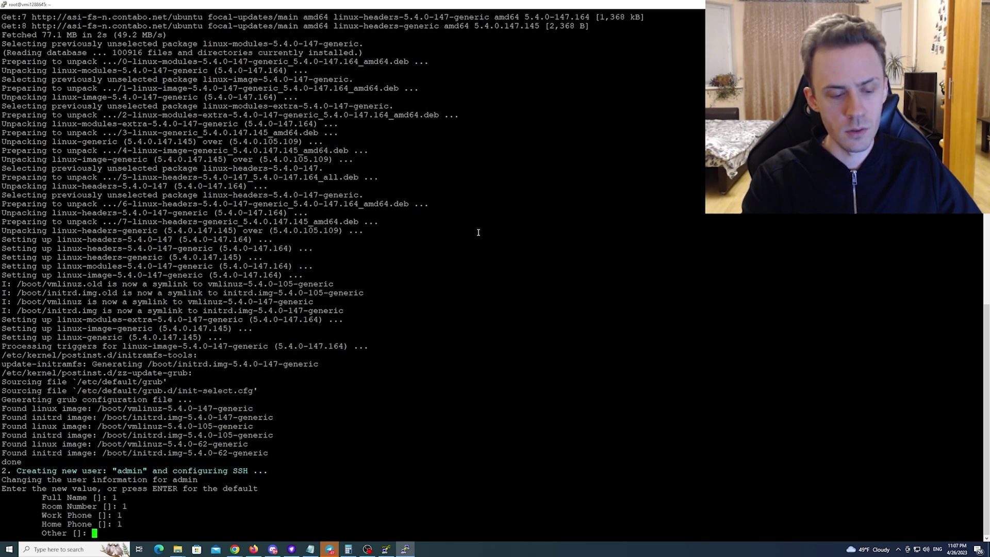
pyautogui.write('1')
pyautogui.press('Return')
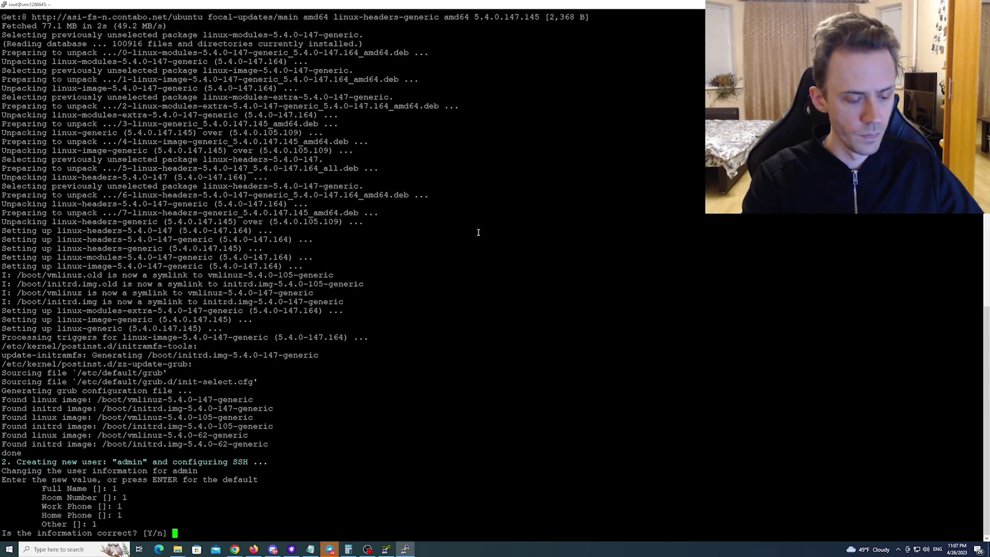
pyautogui.write('y')
pyautogui.press('Return')
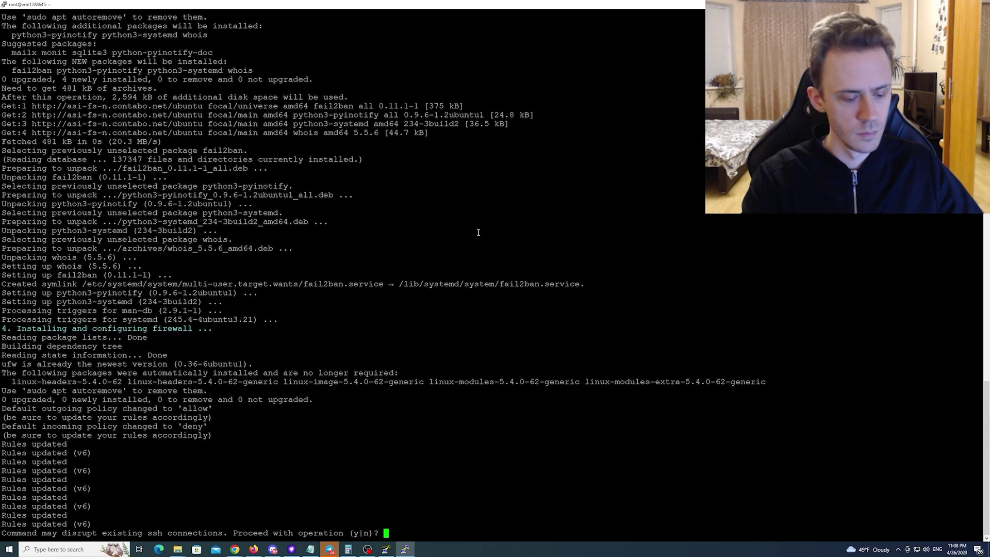
# Confirm enabling the firewall with y, then log in again as admin
pyautogui.write('y')
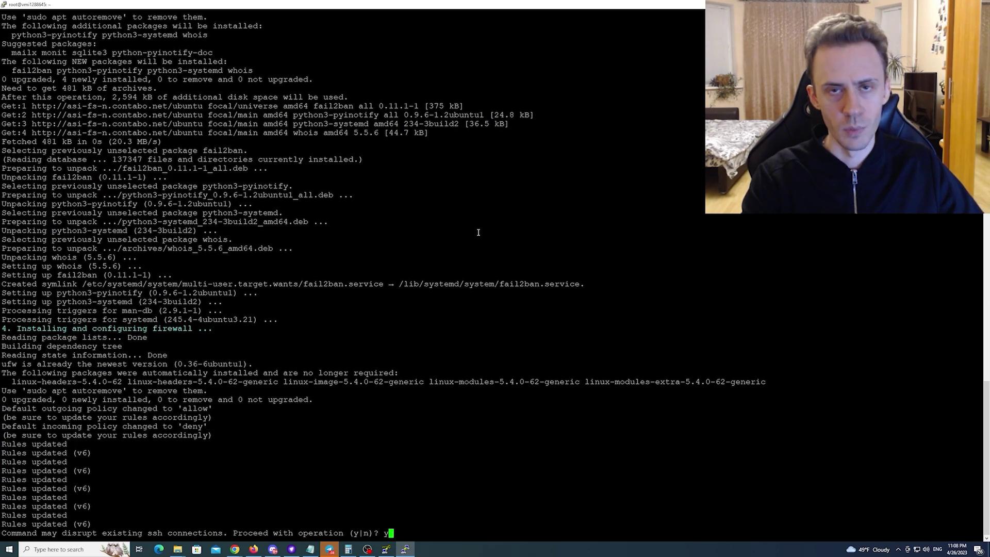
pyautogui.press('Return')
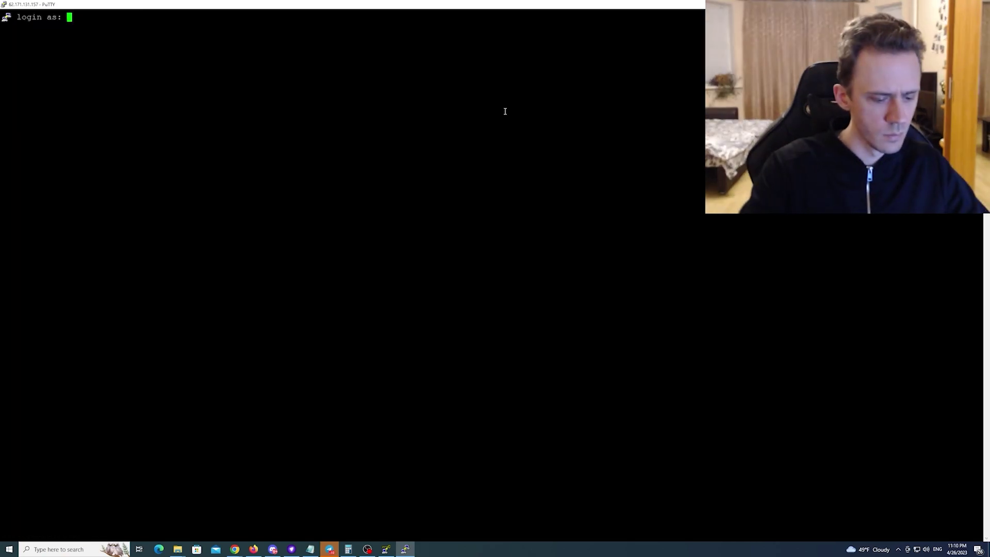
pyautogui.write('admin')
pyautogui.press('Return')
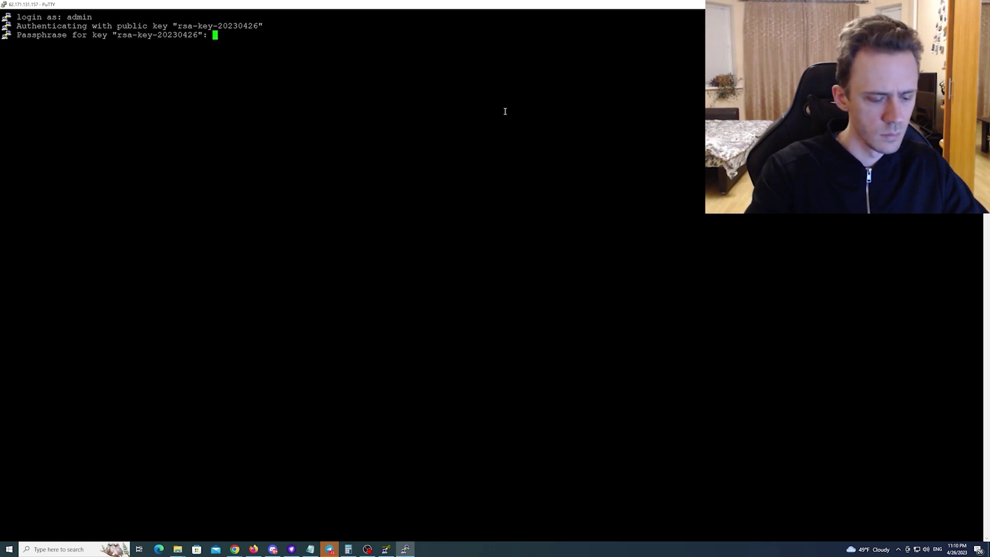
# Submit the key passphrase to log in as admin on ovodoff, then return to the NodeJumper guide
pyautogui.press('Return')
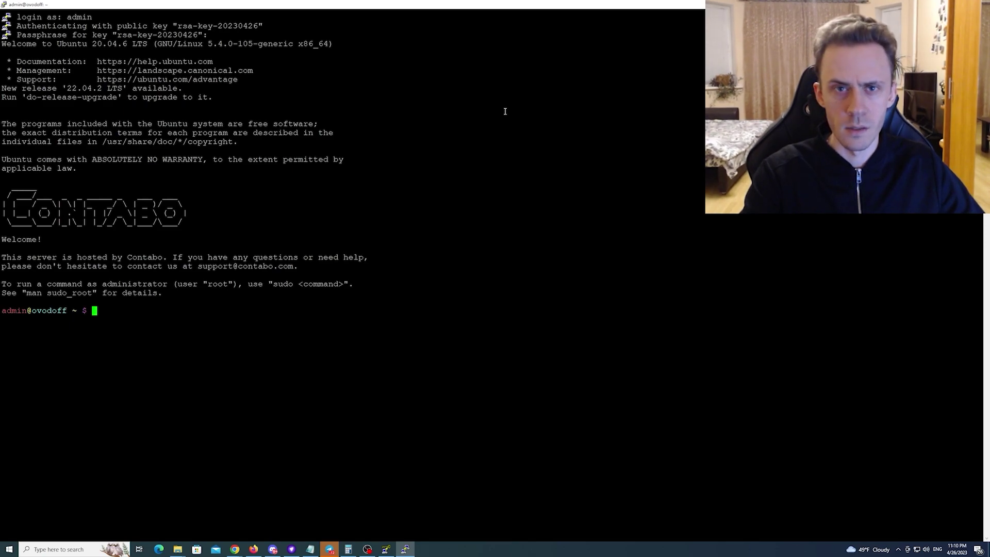
pyautogui.hotkey('alt', 'Tab')
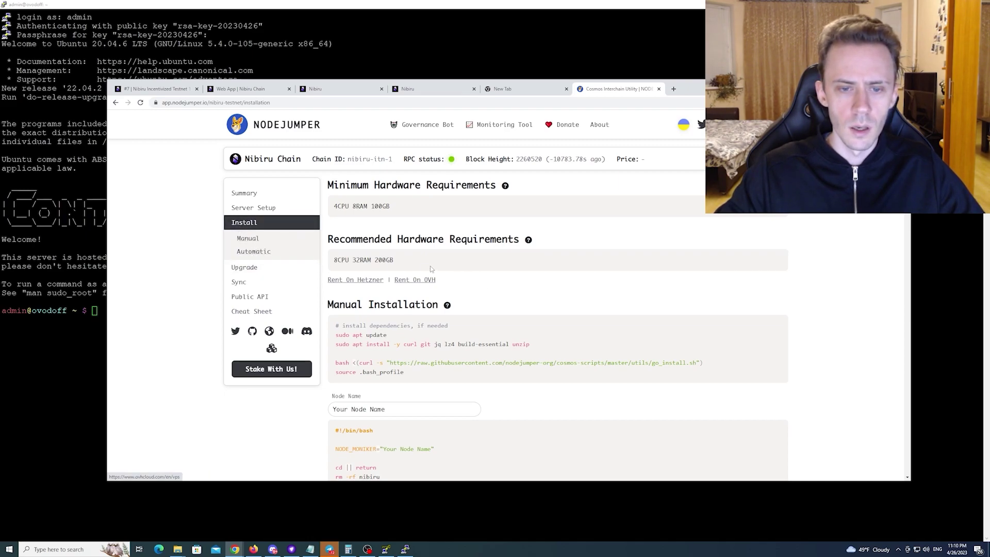
# Copy NodeJumper's automatic nibiru-itn-1 install command and paste it at the admin@ovodoff prompt
pyautogui.click(246, 252)
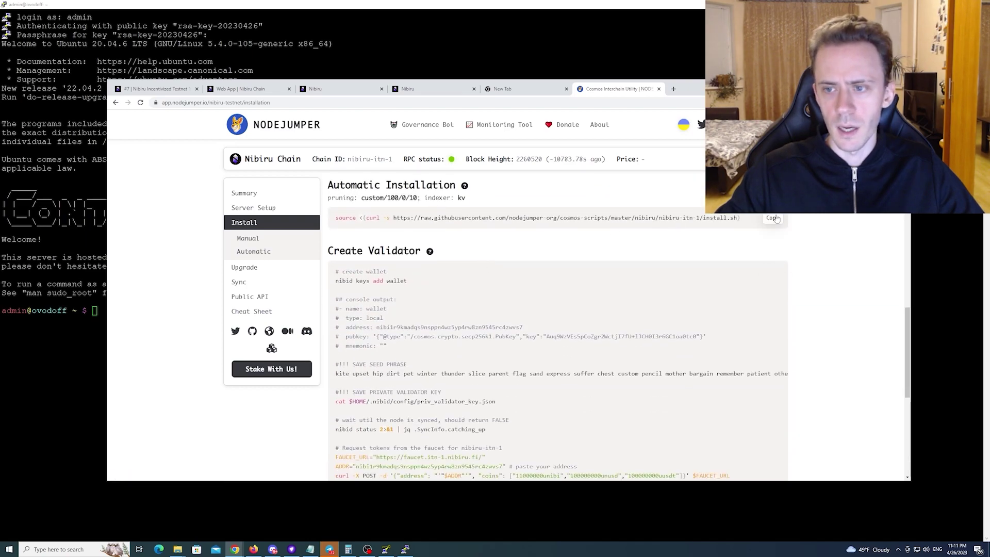
pyautogui.click(773, 217)
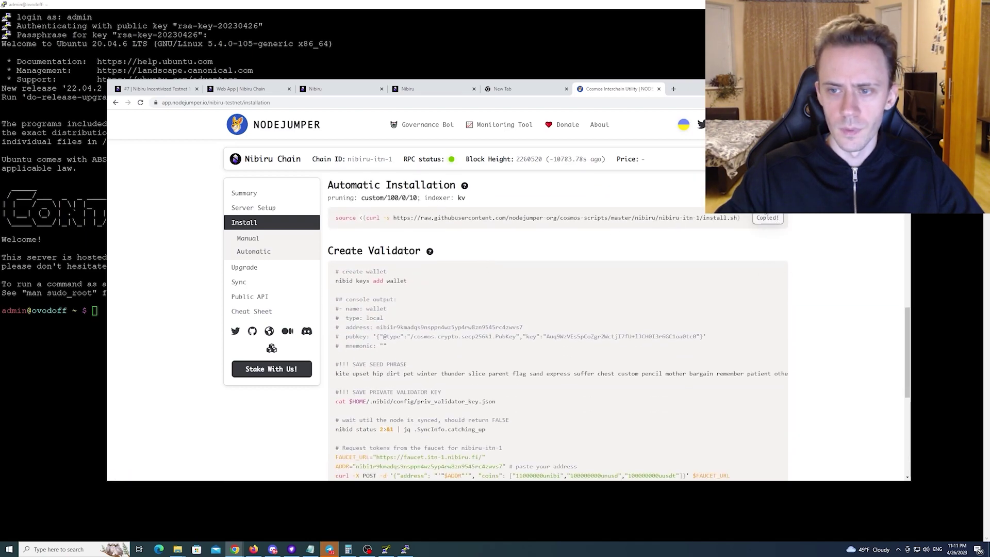
pyautogui.rightClick(95, 308)
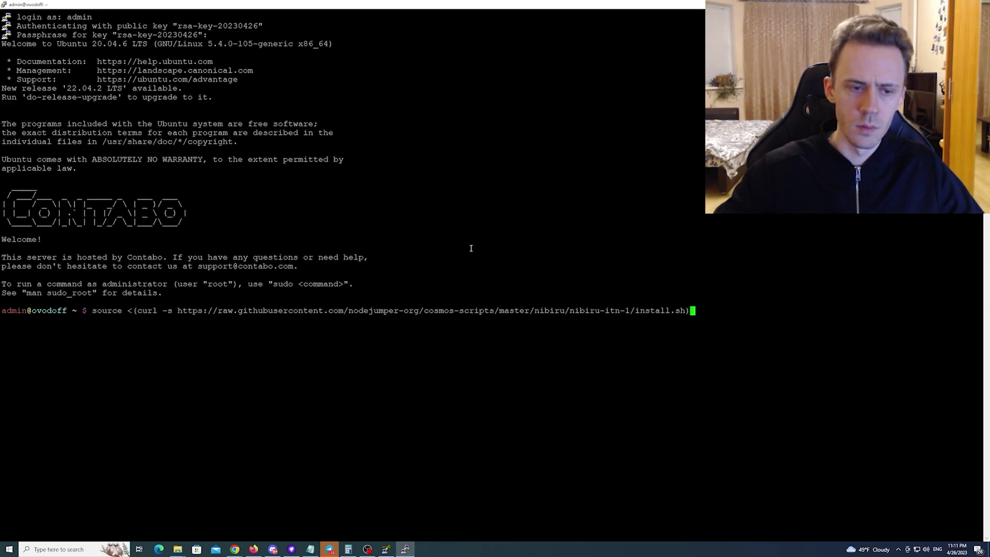
# Run the Nibiru install script with ovodoff as the node moniker
pyautogui.press('Return')
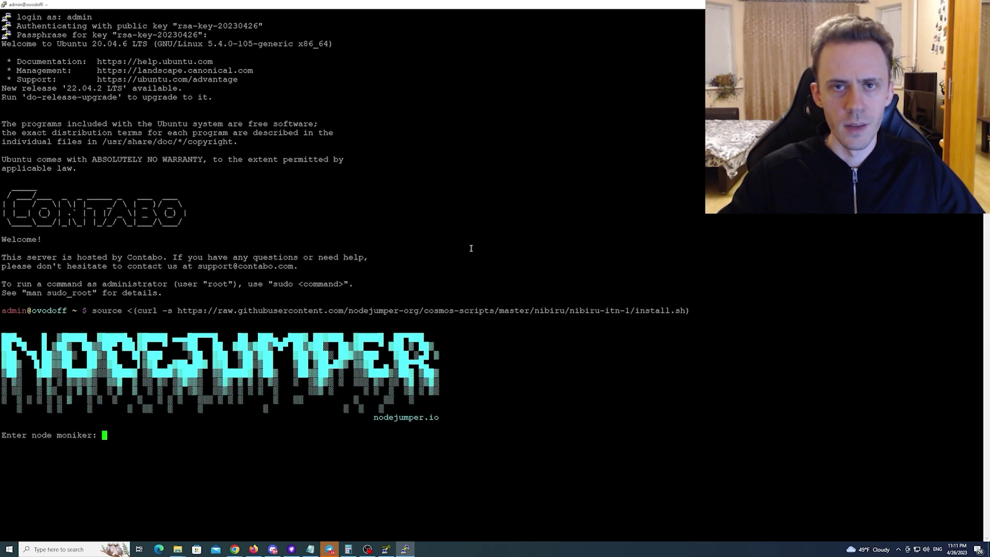
pyautogui.write('ovodoff')
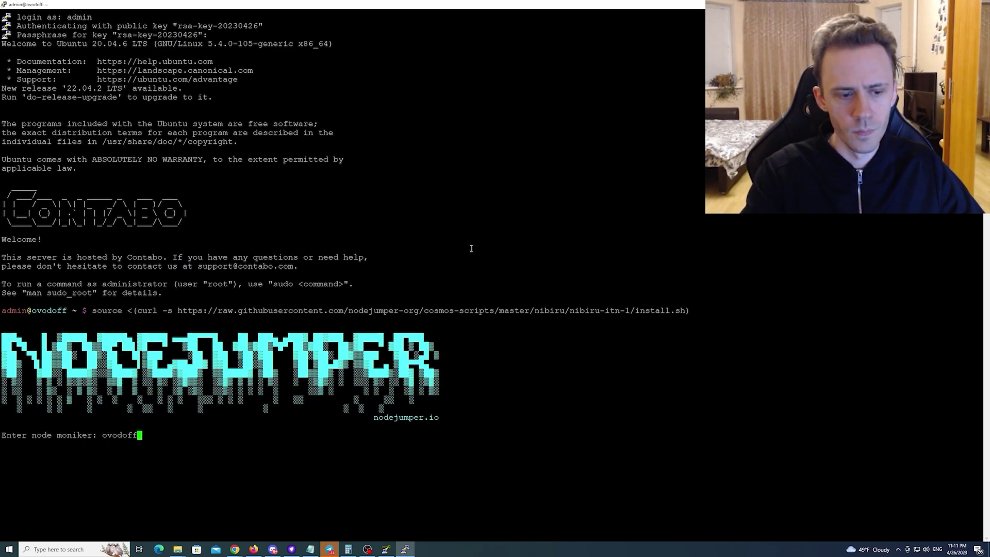
pyautogui.press('Return')
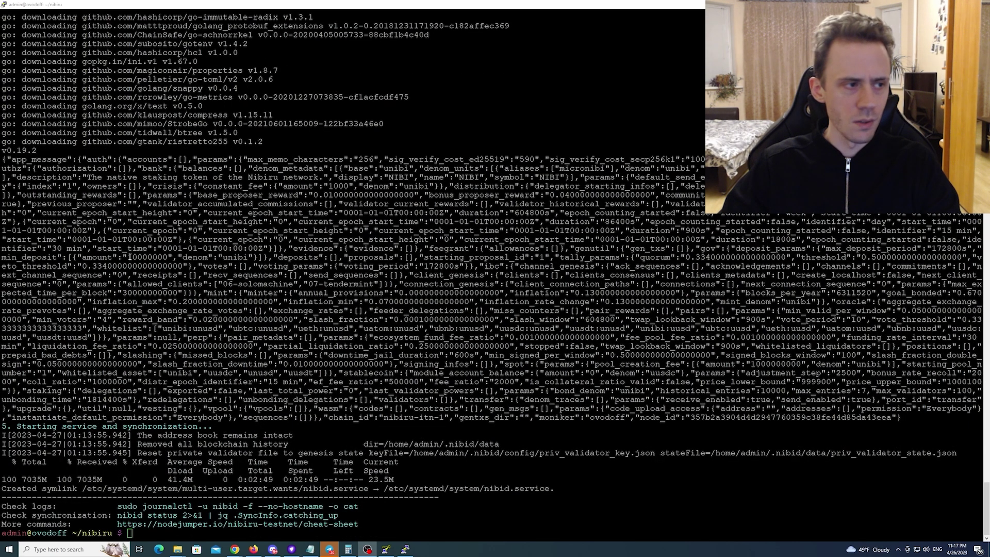
# Copy 'sudo systemctl stop nibid' from the Snapshot section of NodeJumper's Sync page
pyautogui.hotkey('alt', 'Tab')
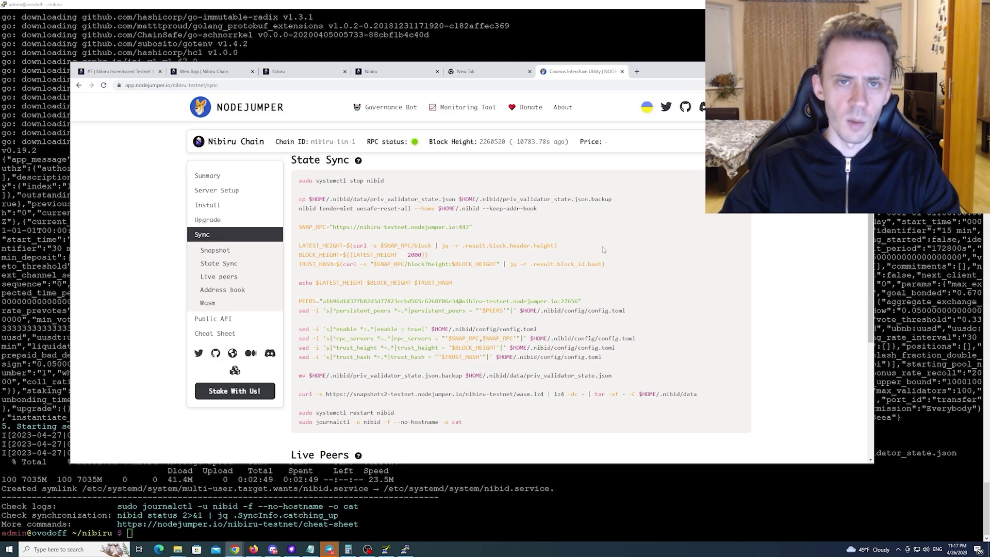
pyautogui.scroll(-5, 602, 247)
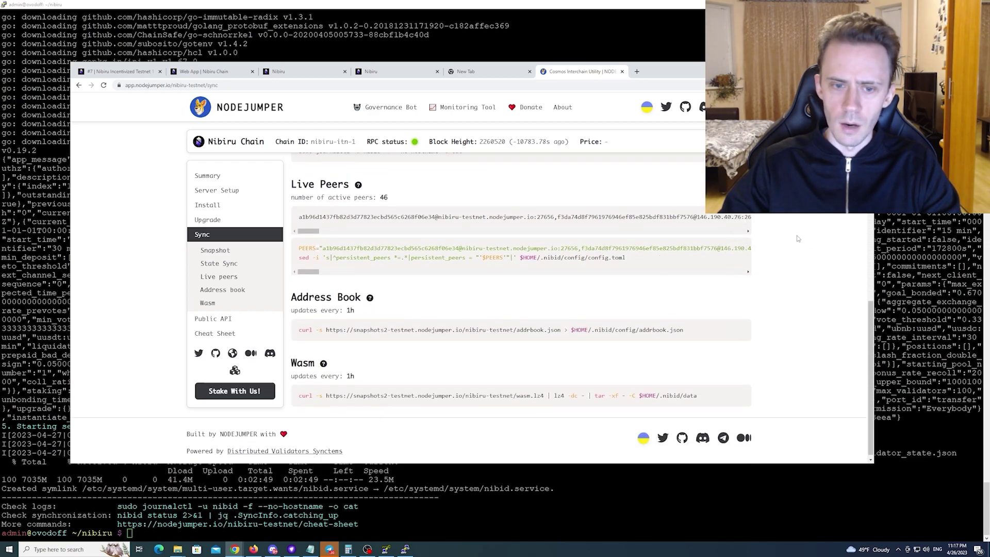
pyautogui.scroll(-1, 797, 238)
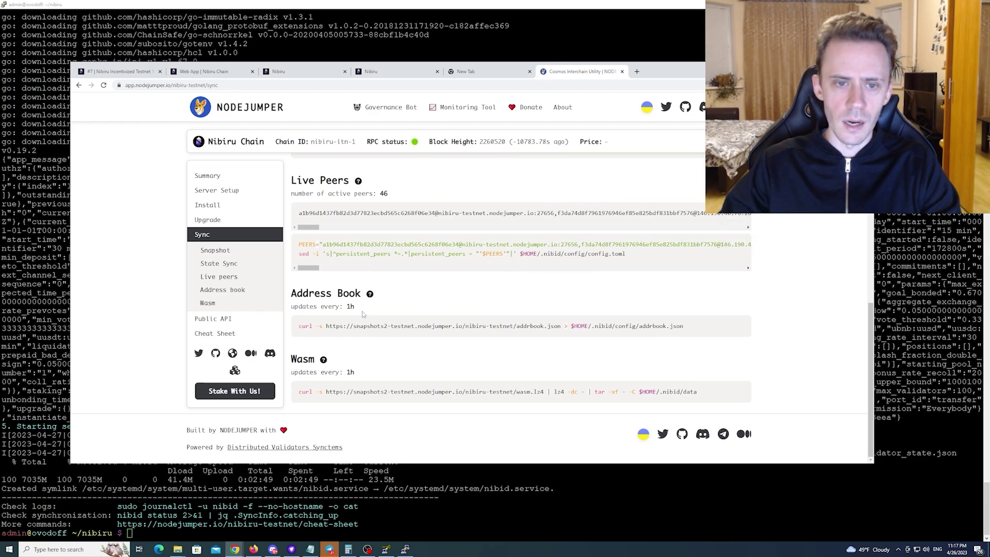
pyautogui.scroll(2, 511, 283)
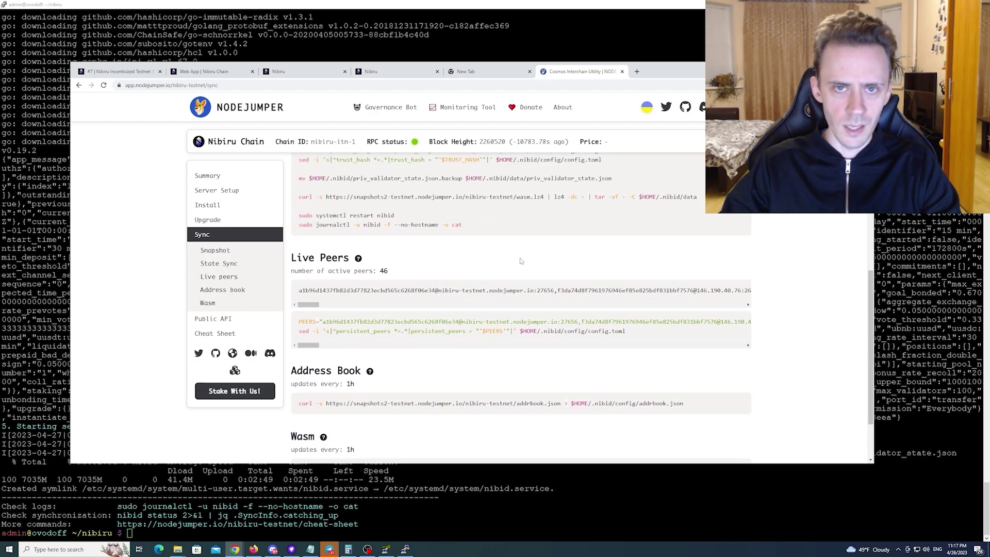
pyautogui.scroll(3, 521, 261)
pyautogui.moveTo(384, 243); pyautogui.dragTo(298, 243)
pyautogui.hotkey('ctrl', 'c')
# Stop the nibid service and write the persistent peers into config.toml
pyautogui.rightClick(134, 535)
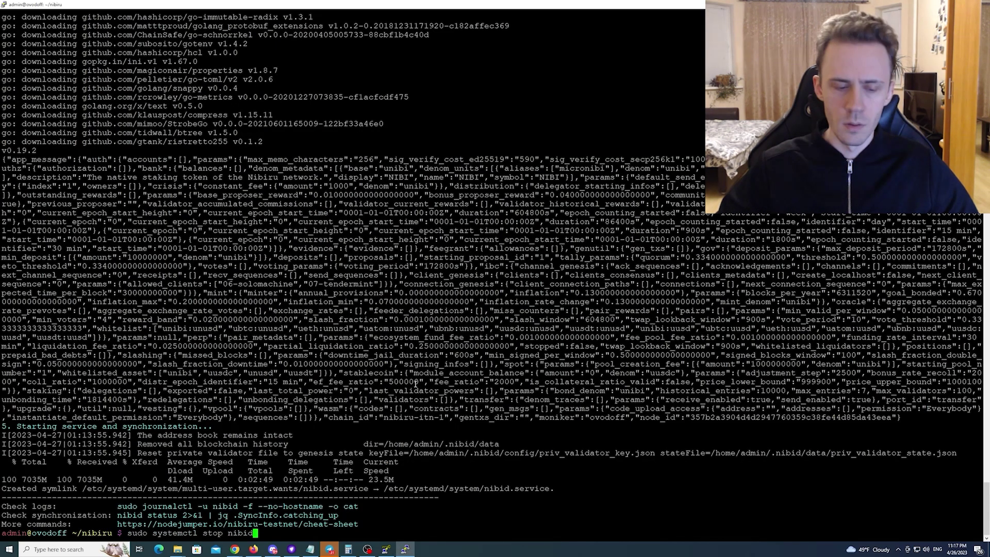
pyautogui.press('Return')
pyautogui.hotkey('alt', 'Tab')
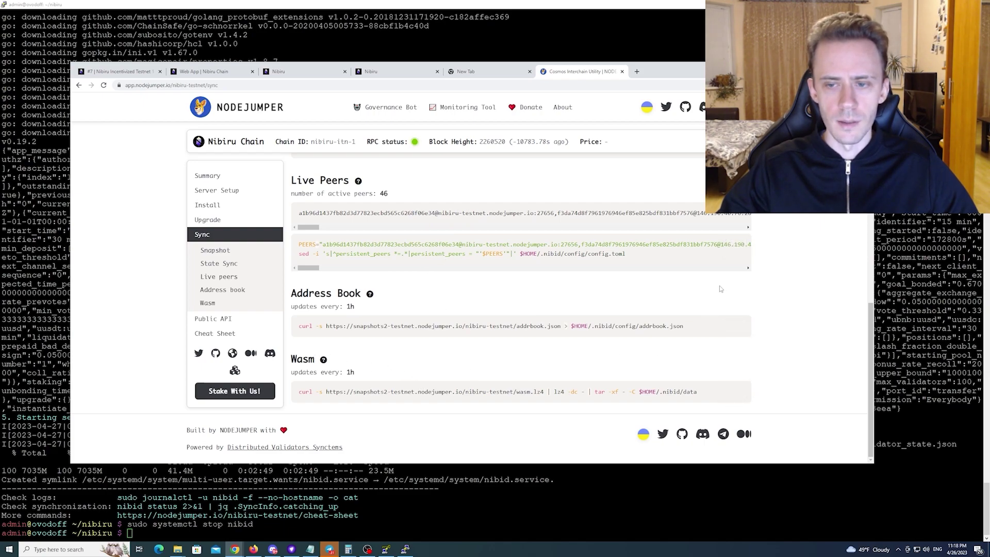
pyautogui.click(737, 245)
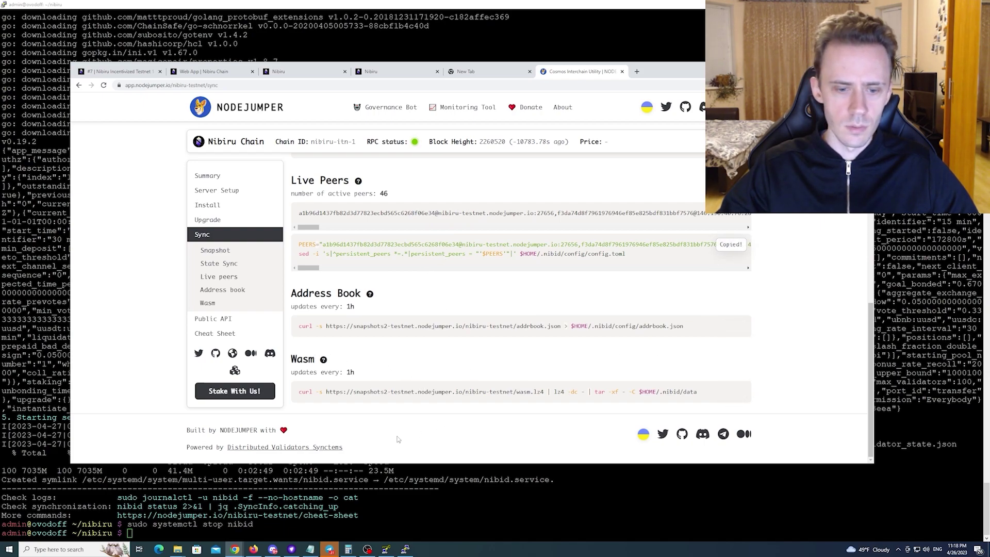
pyautogui.click(131, 532)
pyautogui.rightClick(134, 532)
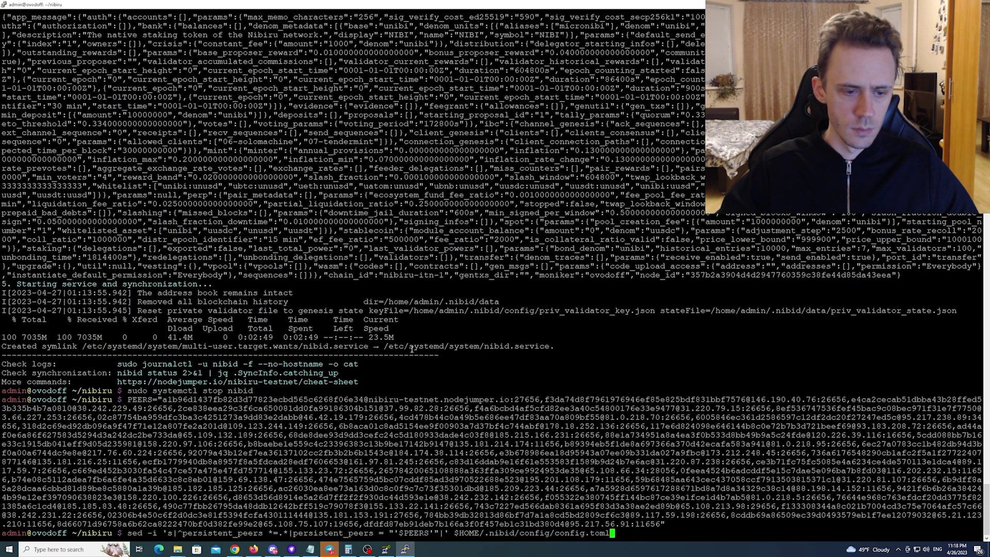
pyautogui.press('Return')
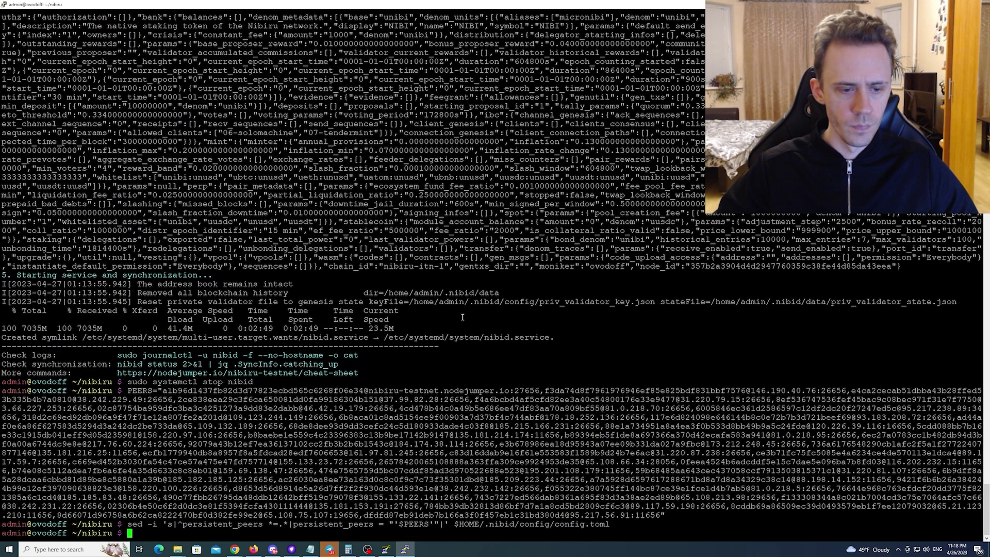
# Download the address book and the wasm data into the node's directories
pyautogui.hotkey('alt', 'Tab')
pyautogui.click(736, 328)
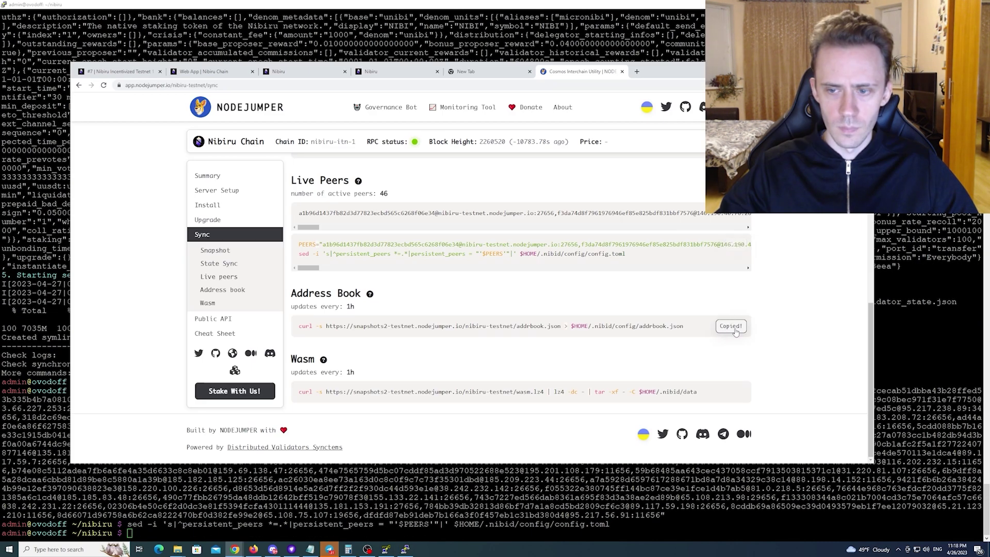
pyautogui.click(136, 534)
pyautogui.rightClick(137, 534)
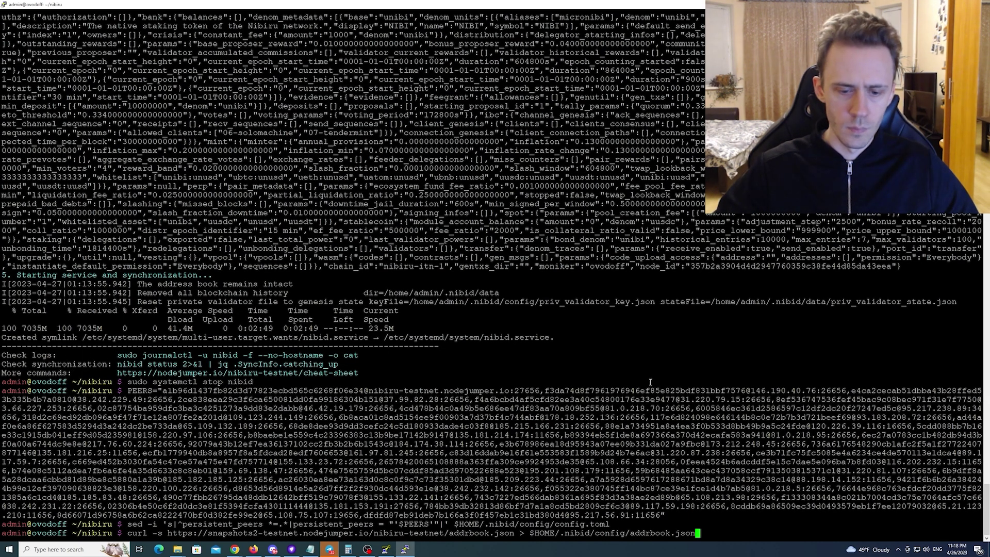
pyautogui.press('Return')
pyautogui.hotkey('alt', 'Tab')
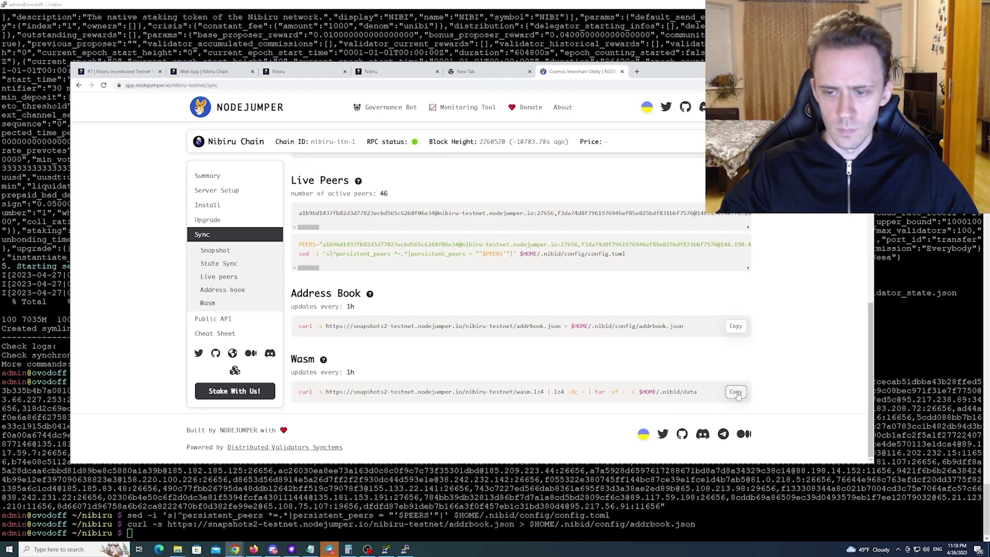
pyautogui.click(736, 393)
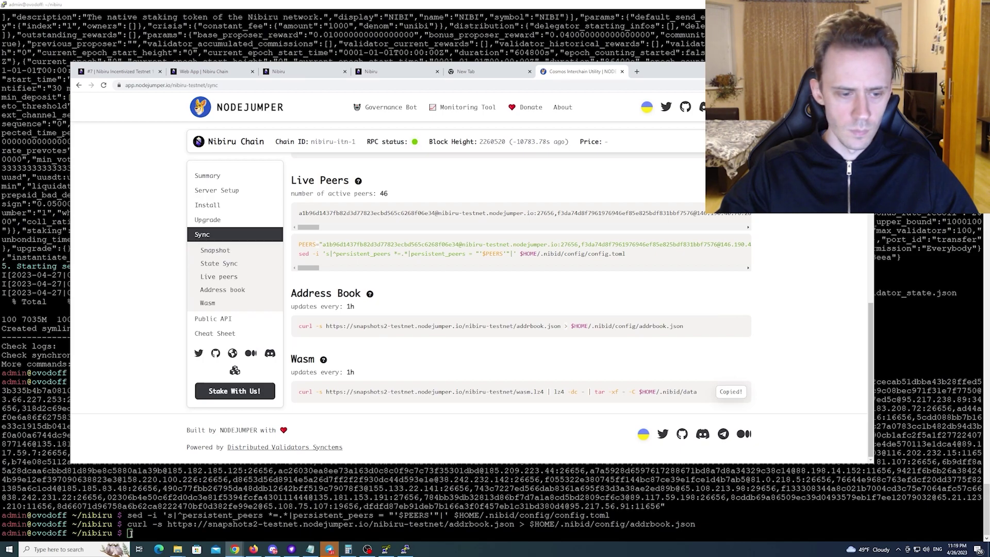
pyautogui.click(137, 533)
pyautogui.rightClick(137, 533)
pyautogui.press('Return')
# Restart the nibid service with 'sudo systemctl restart nibid'
pyautogui.hotkey('alt', 'Tab')
pyautogui.scroll(5, 300, 370)
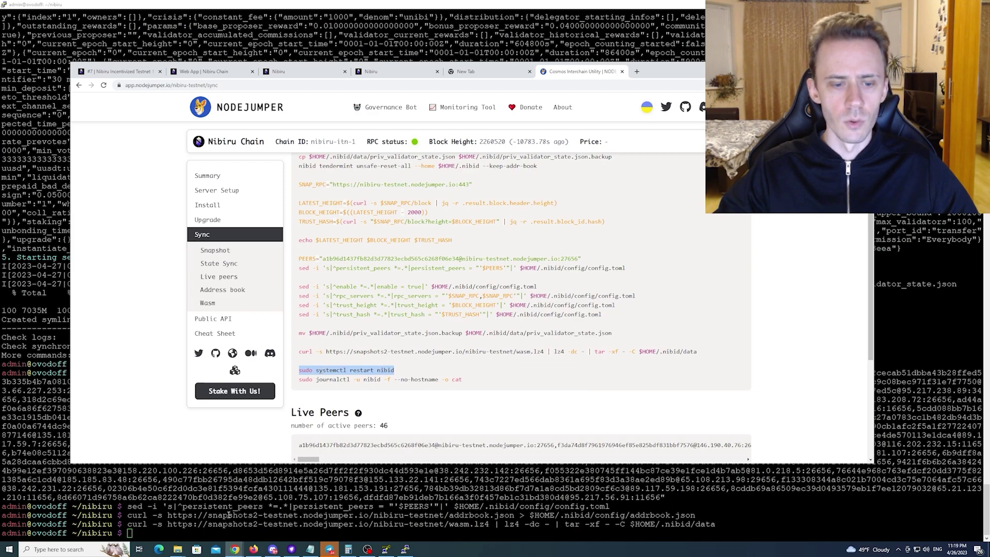
pyautogui.click(135, 533)
pyautogui.rightClick(135, 533)
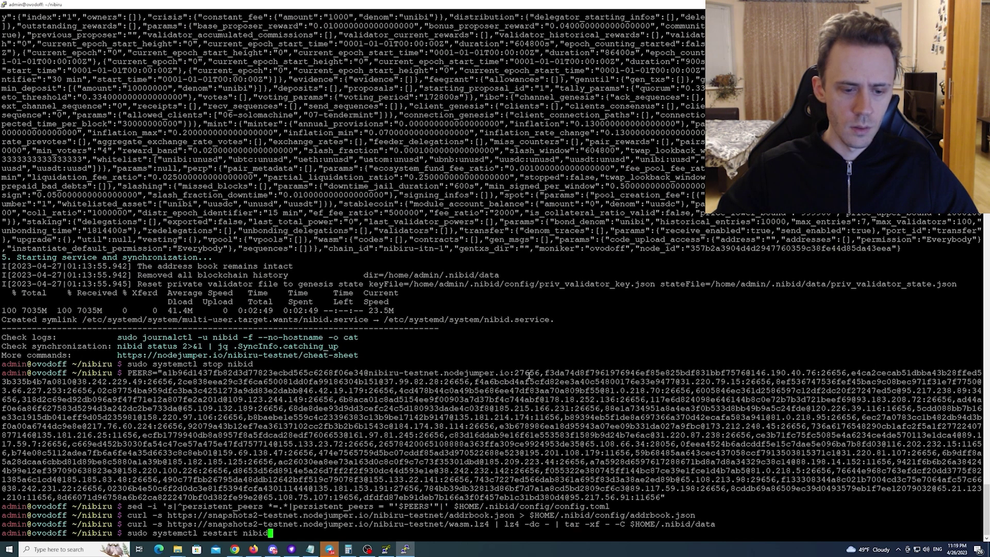
pyautogui.press('Return')
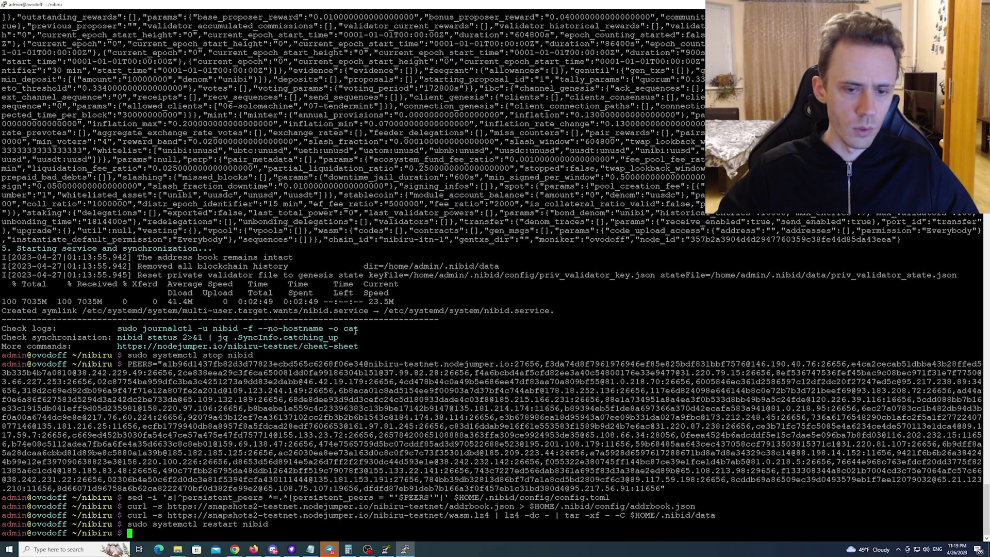
# Run the journalctl command to follow nibid's live logs up to block 2275710
pyautogui.moveTo(360, 328); pyautogui.dragTo(120, 328)
pyautogui.hotkey('ctrl', 'c')
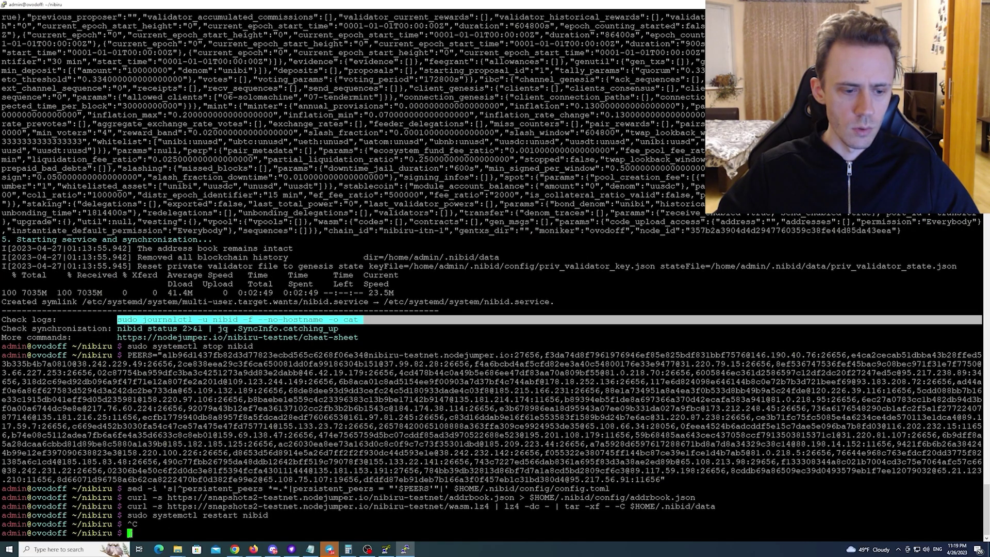
pyautogui.rightClick(455, 360)
pyautogui.press('Return')
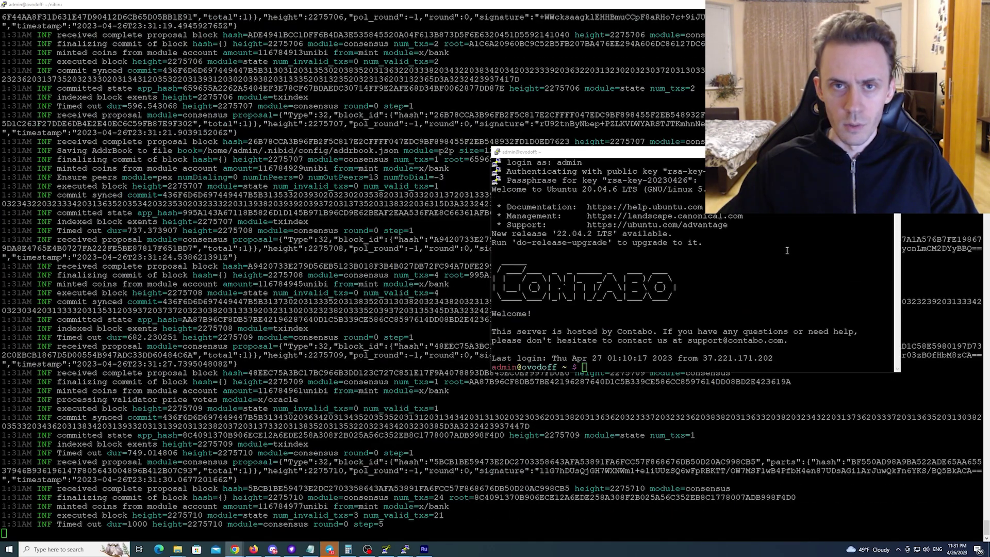
# Run the catching_up status check in the second session, confirm it returns false, and maximize PuTTY
pyautogui.click(786, 250)
pyautogui.rightClick(841, 346)
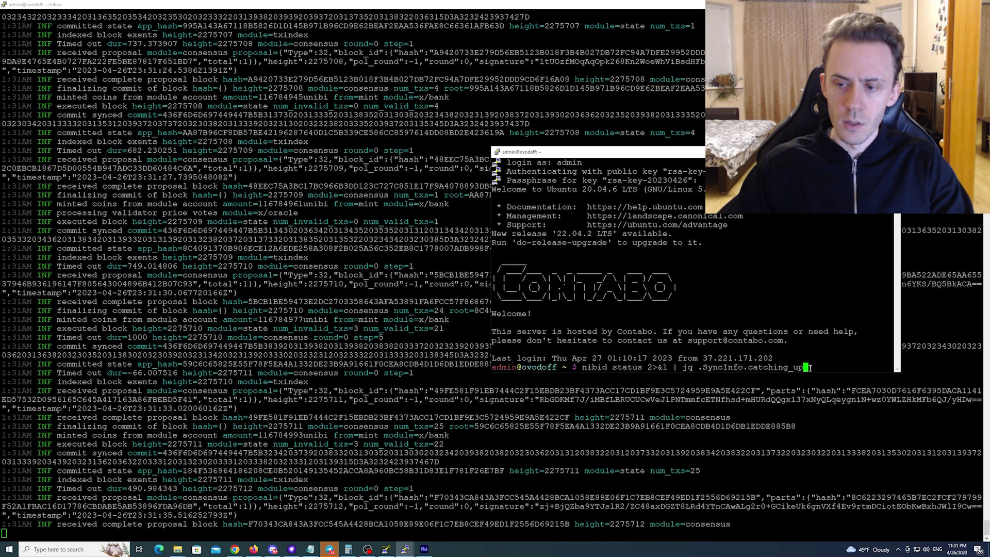
pyautogui.press('Return')
pyautogui.press('super+Up')
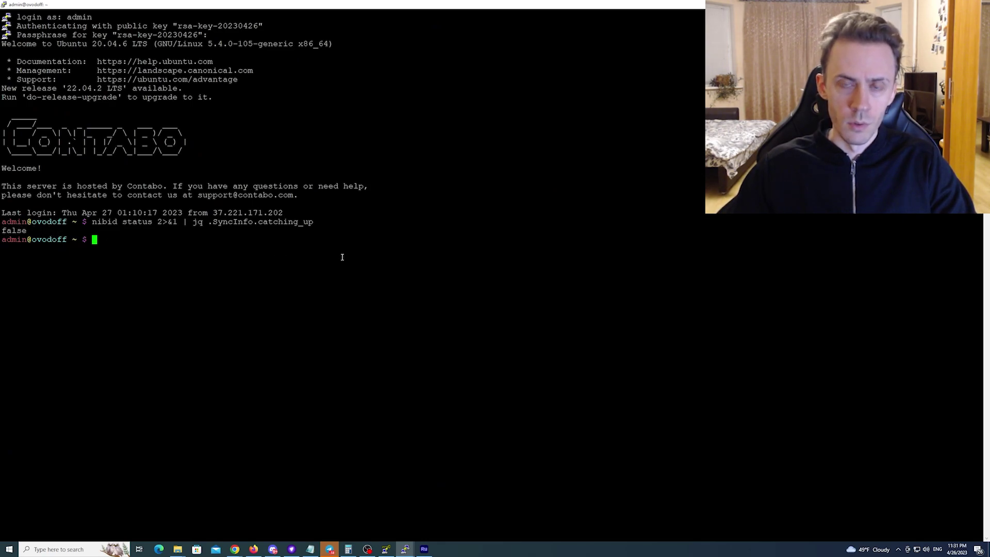
pyautogui.hotkey('alt', 'Tab')
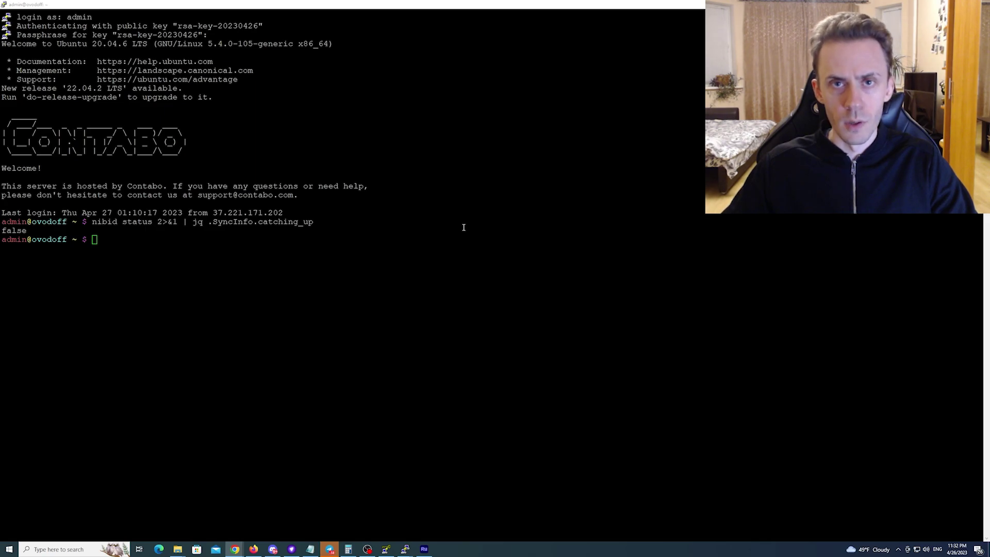
# Recover the key 'wallet' from its mnemonic, then run 'nibid keys list' to confirm its address
pyautogui.hotkey('alt', 'Tab')
pyautogui.rightClick(460, 199)
pyautogui.press('Up')
pyautogui.press('Left')
pyautogui.press('Left')
pyautogui.press('Left')
pyautogui.press('Left')
pyautogui.press('Left')
pyautogui.press('Left')
pyautogui.press('Left')
pyautogui.press('Left')
pyautogui.press('Left')
pyautogui.press('Left')
pyautogui.press('BackSpace')
pyautogui.press('BackSpace')
pyautogui.press('BackSpace')
pyautogui.press('BackSpace')
pyautogui.press('BackSpace')
pyautogui.press('BackSpace')
pyautogui.press('BackSpace')
pyautogui.write('wallet')
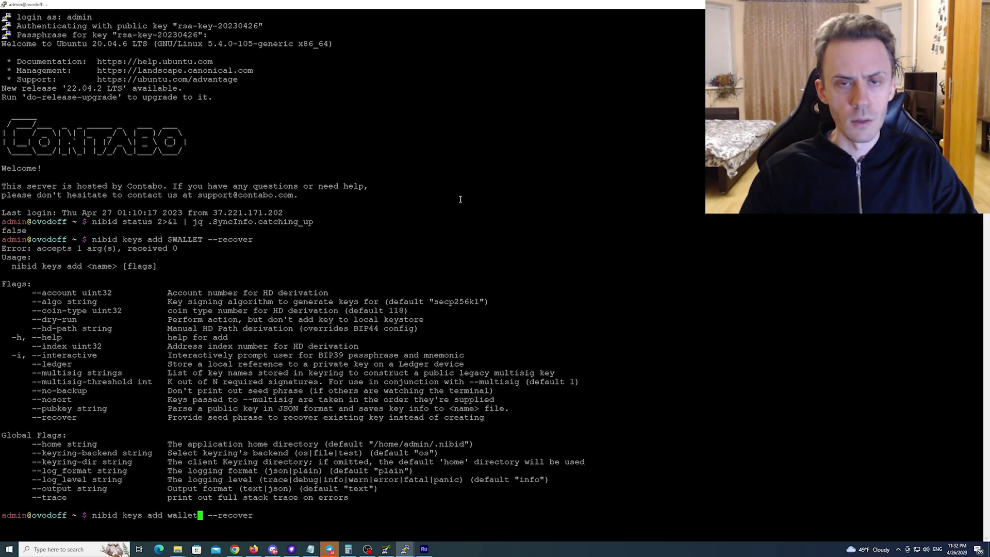
pyautogui.press('Right')
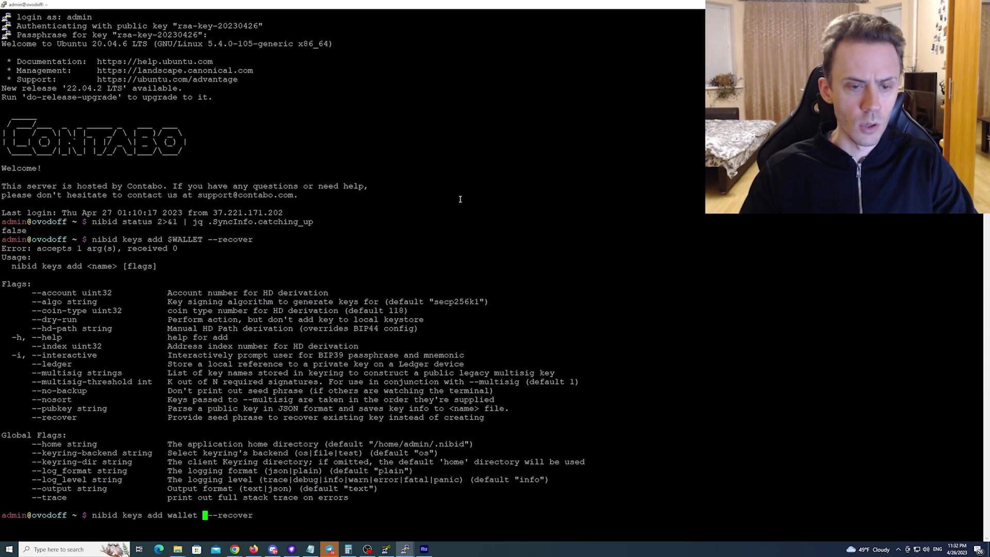
pyautogui.press('Return')
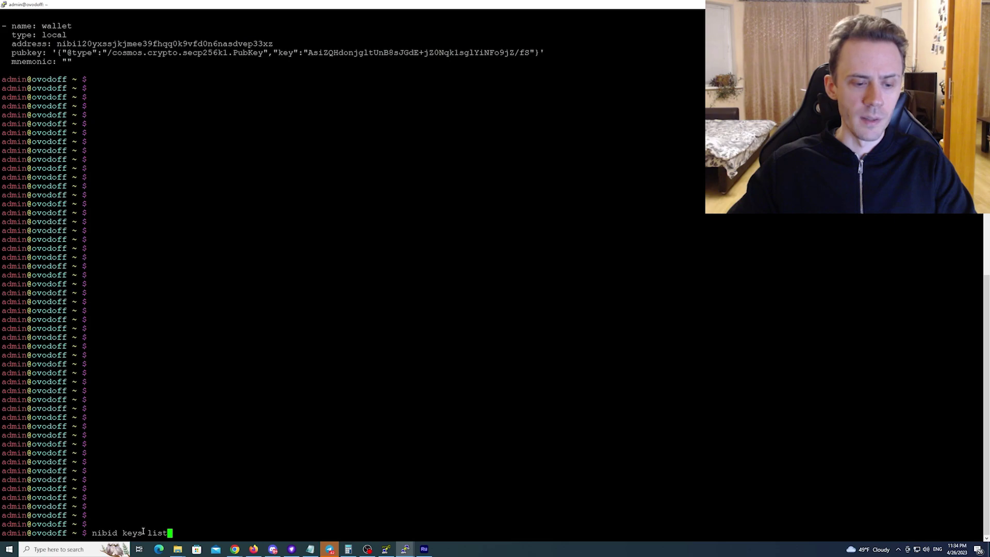
pyautogui.press('Return')
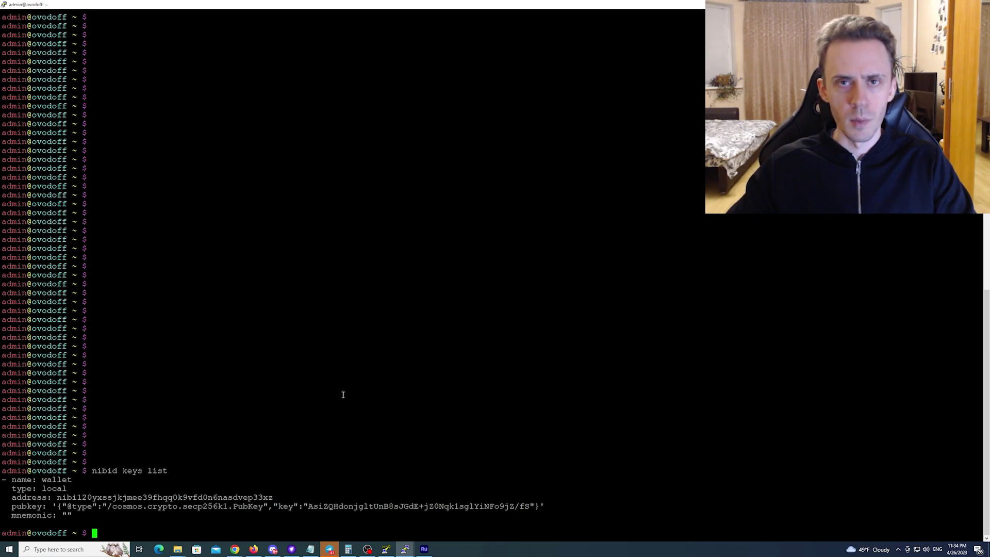
# Request testnet unibi, unusd and uusdt for the wallet address via the faucet curl POST
pyautogui.hotkey('ctrl', 'c')
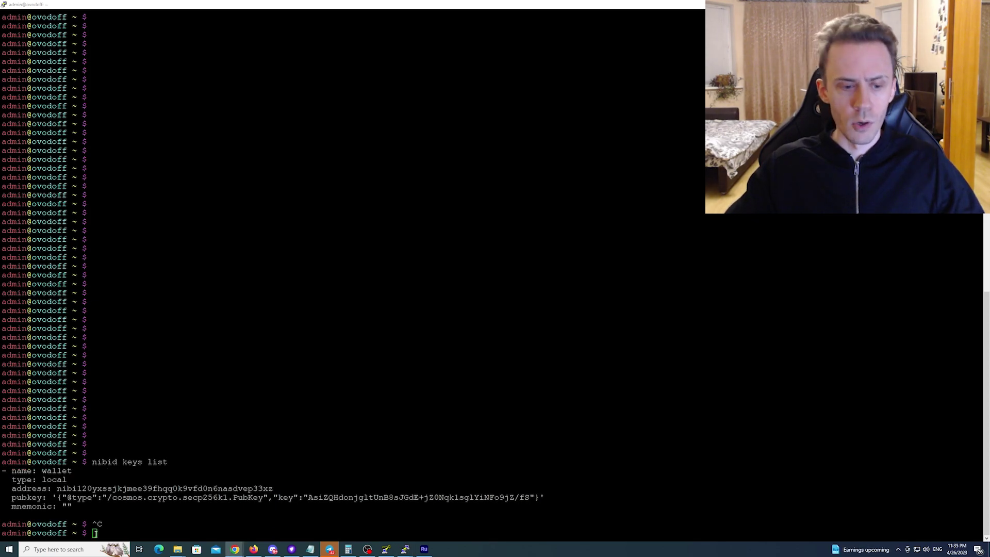
pyautogui.rightClick(162, 470)
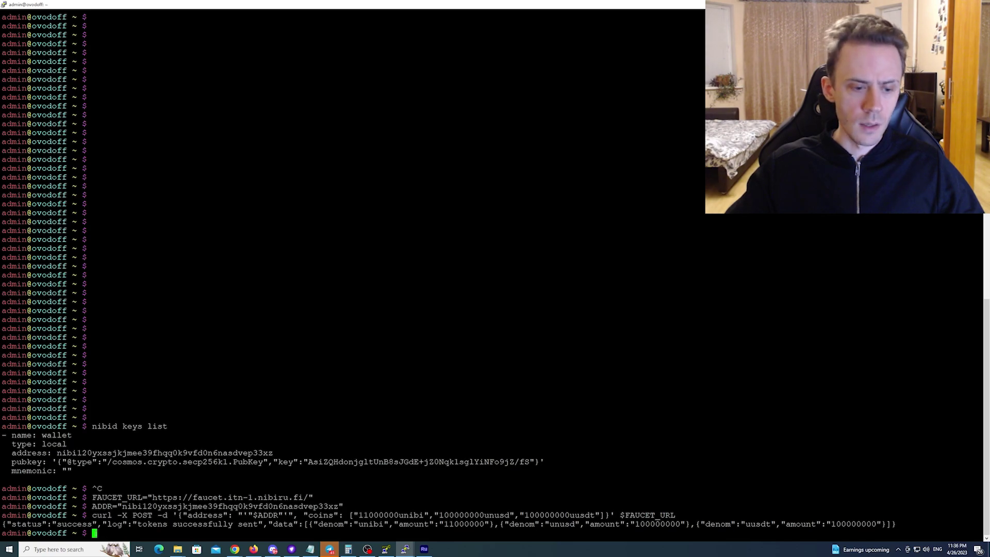
pyautogui.rightClick(283, 447)
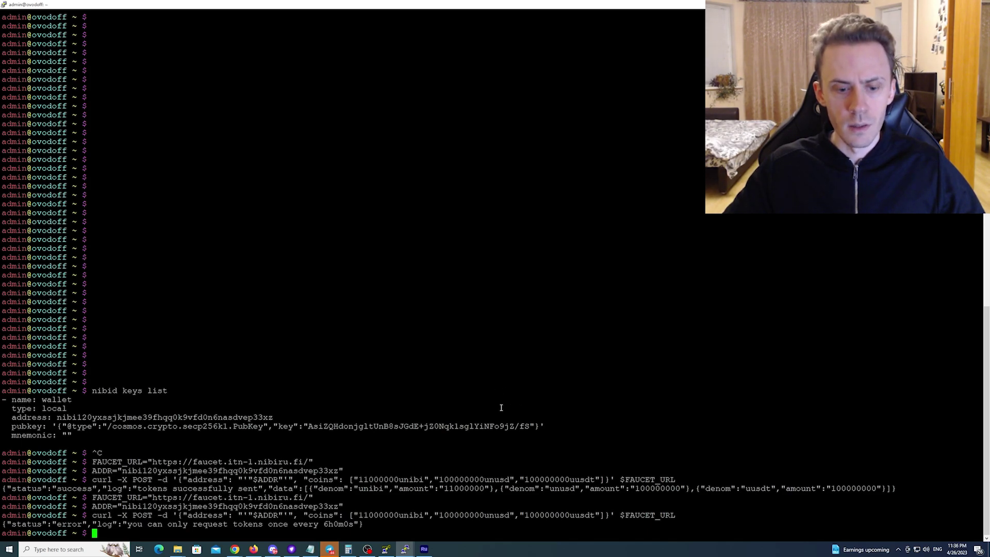
pyautogui.hotkey('alt', 'Tab')
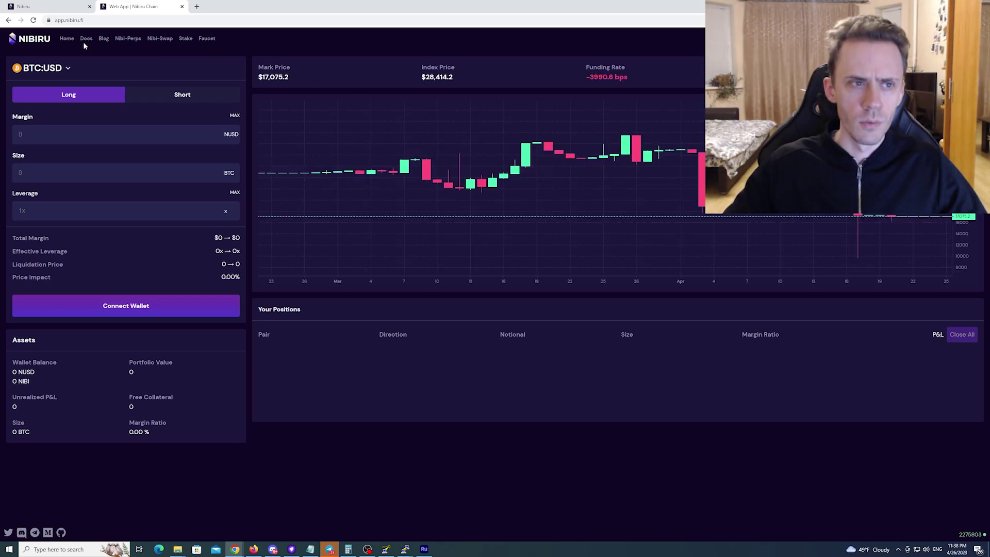
# Import the Keplr wallet on the Stake page as an account named test1 and save it
pyautogui.click(185, 39)
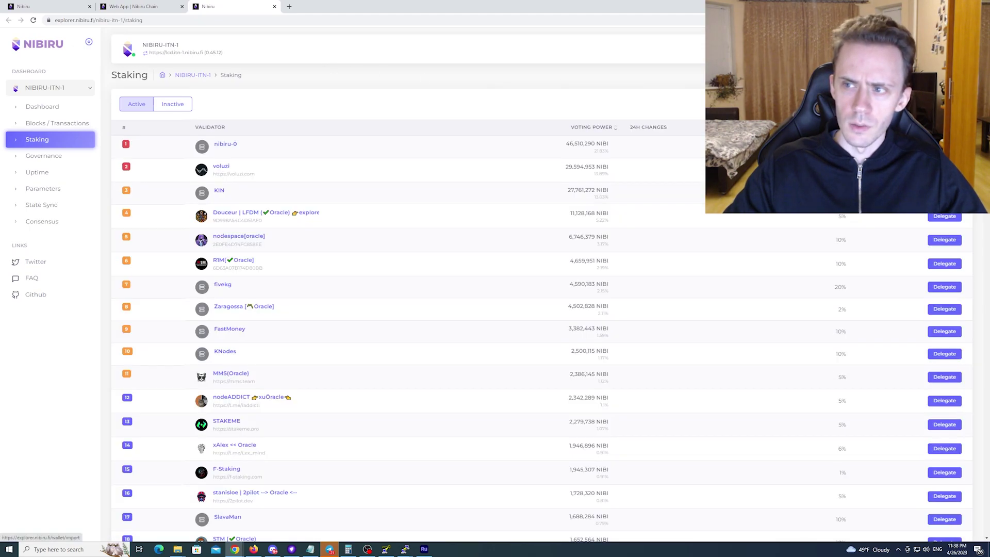
pyautogui.click(487, 191)
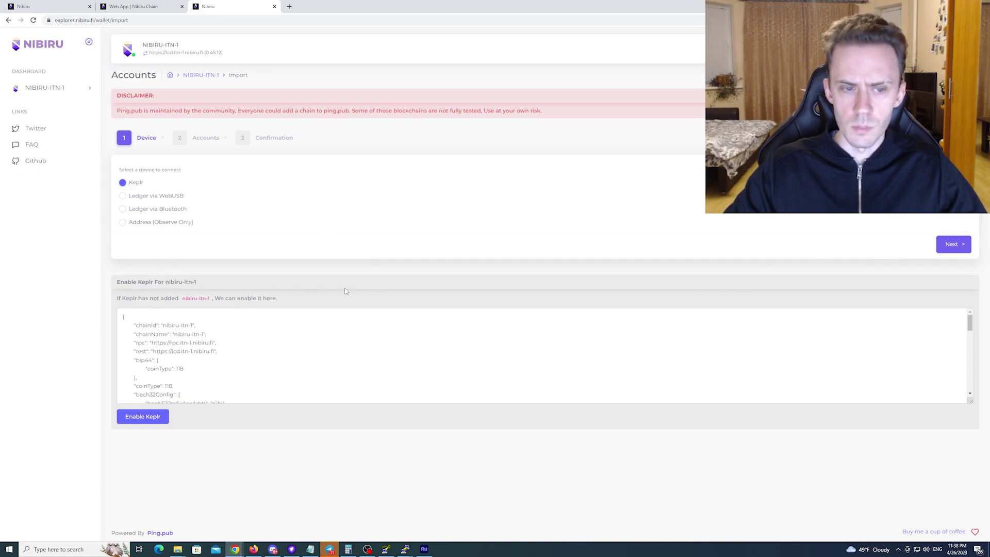
pyautogui.click(960, 244)
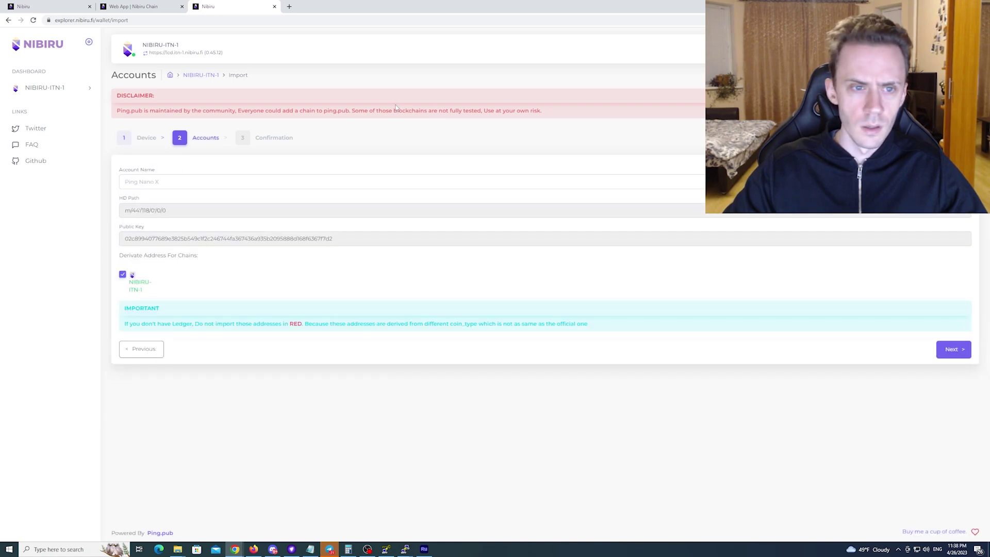
pyautogui.click(159, 180)
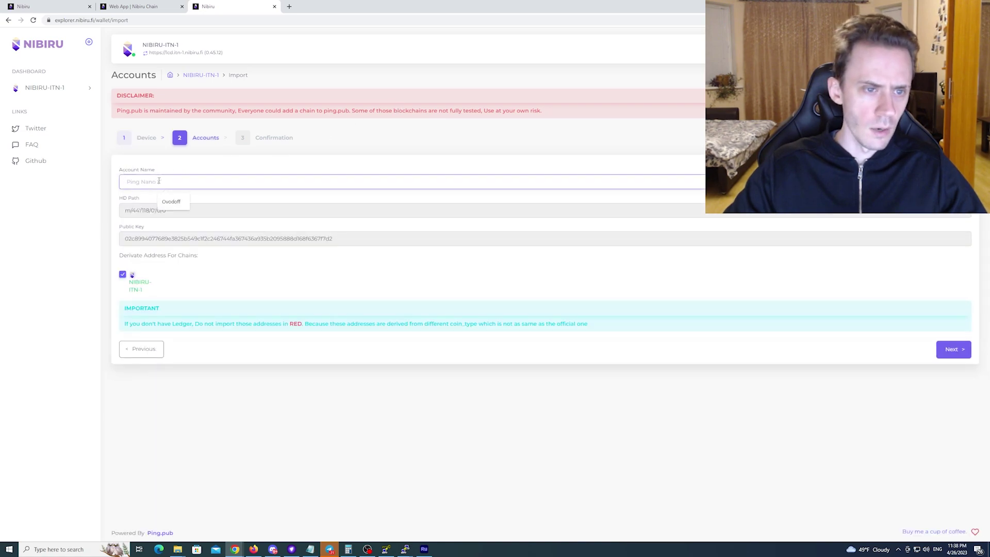
pyautogui.write('test')
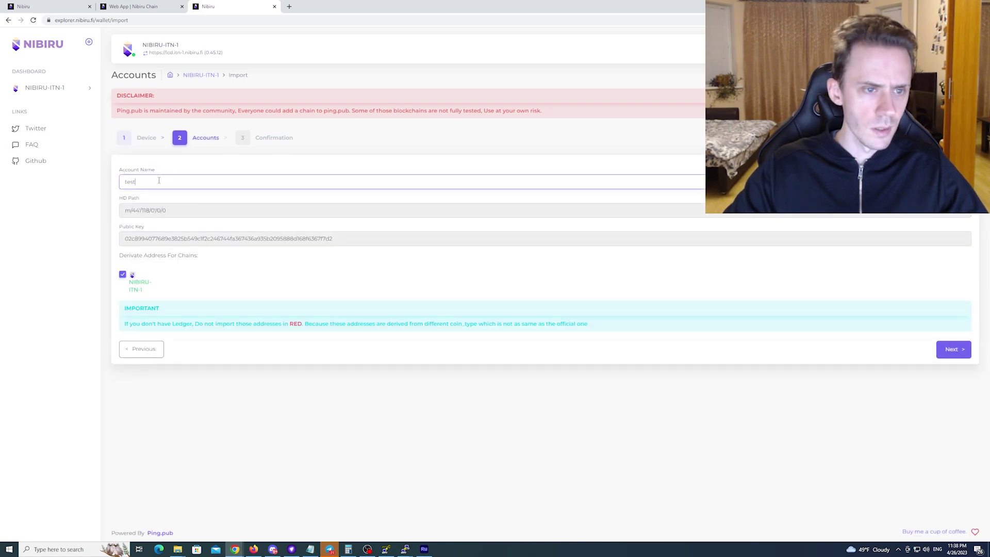
pyautogui.write('1')
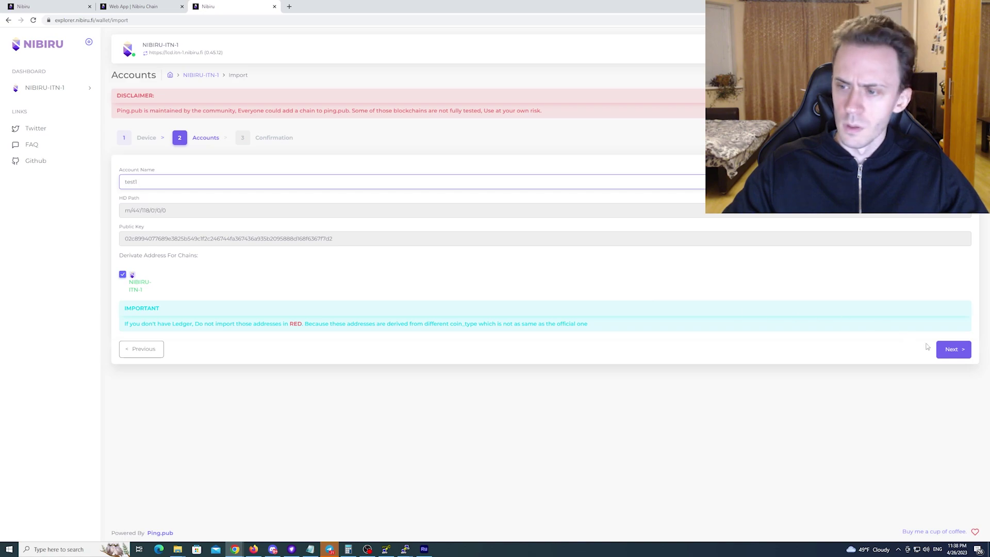
pyautogui.click(959, 350)
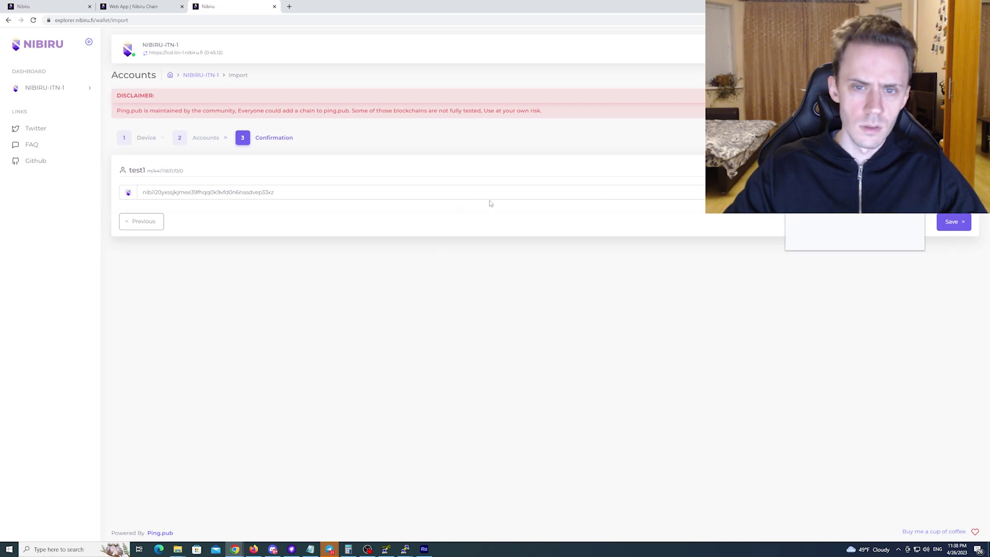
pyautogui.click(955, 221)
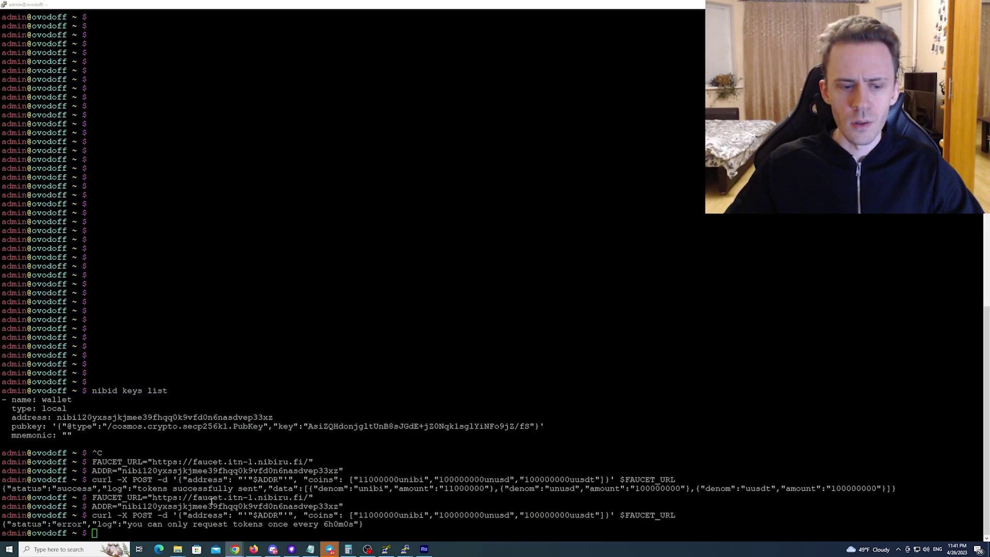
# Paste the nibid staking delegate command for 1000000unibi at the PuTTY prompt, then bring up the explorer
pyautogui.rightClick(488, 524)
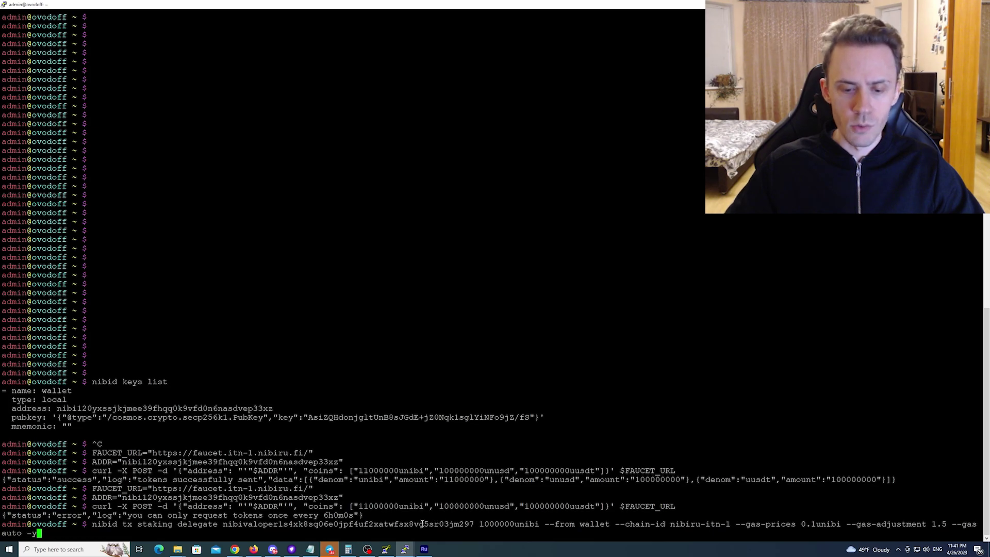
pyautogui.click(234, 549)
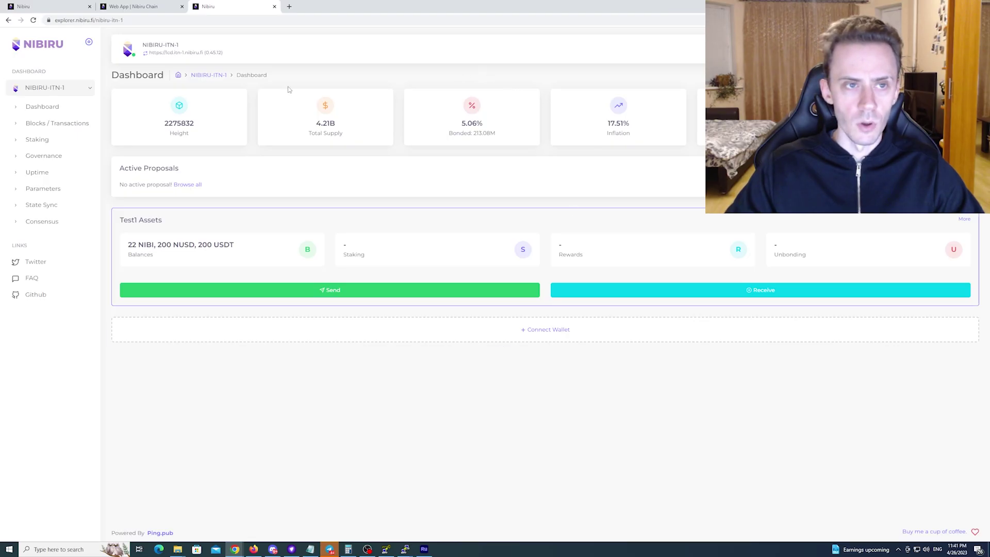
# Open the nibiru-0 validator's page from the Staking list and select its validator address
pyautogui.click(38, 141)
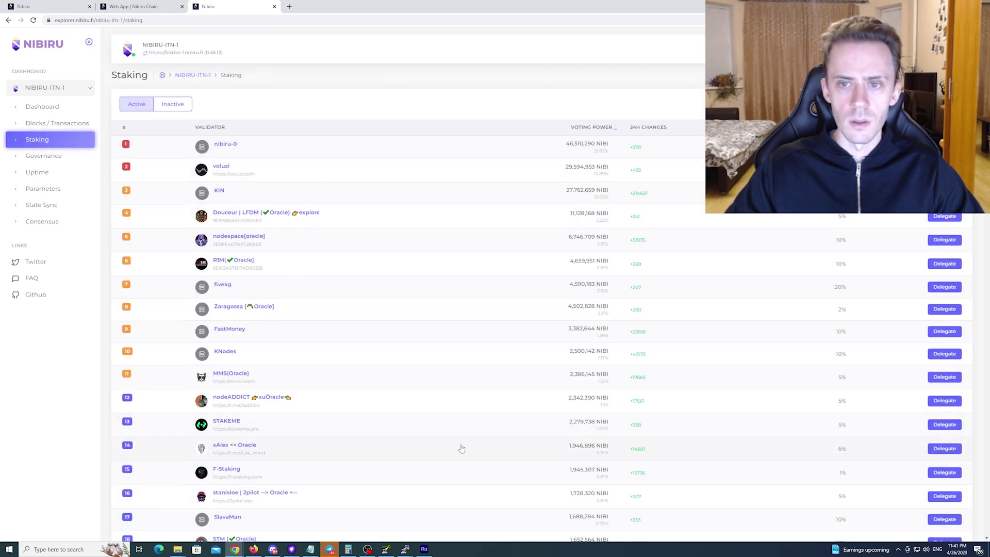
pyautogui.click(224, 146)
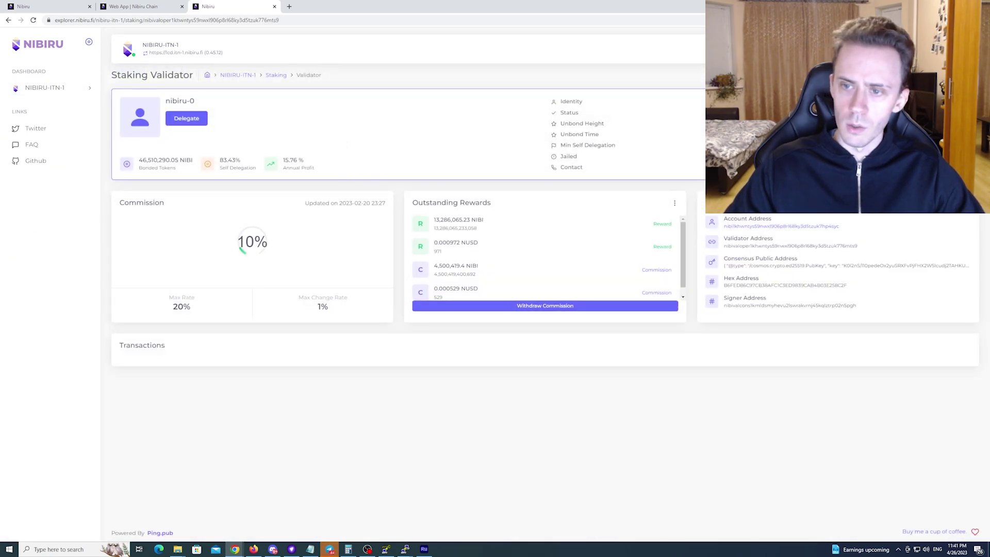
pyautogui.moveTo(725, 246); pyautogui.dragTo(867, 248)
pyautogui.click(729, 246)
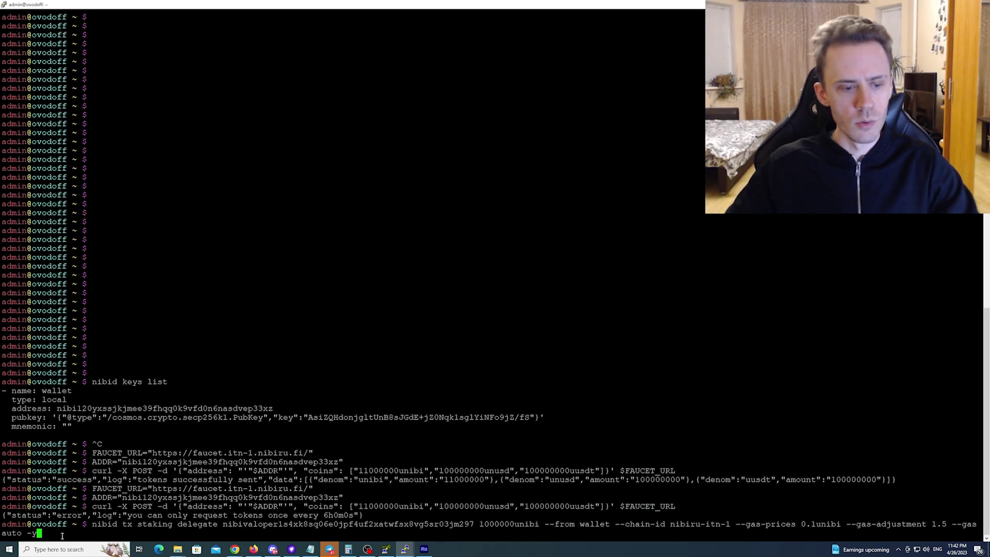
# Run the 1000000unibi delegation and copy the returned transaction hash
pyautogui.press('Return')
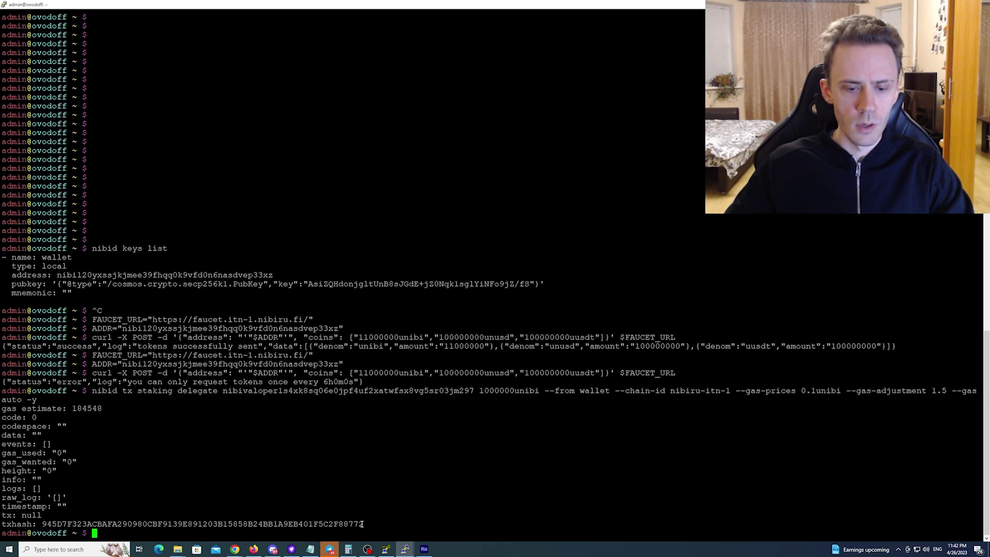
pyautogui.moveTo(362, 524); pyautogui.dragTo(42, 521)
pyautogui.hotkey('ctrl', 'c')
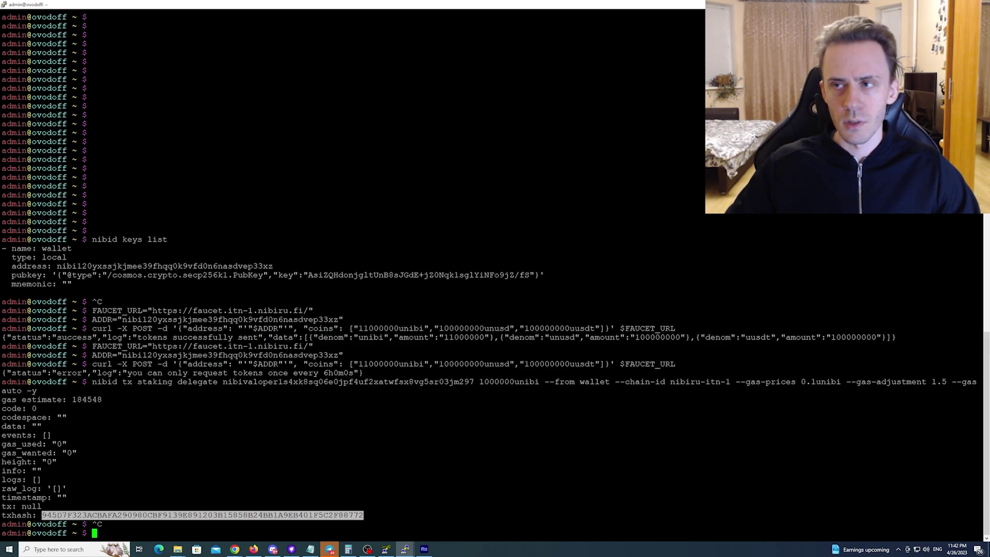
pyautogui.hotkey('alt', 'Tab')
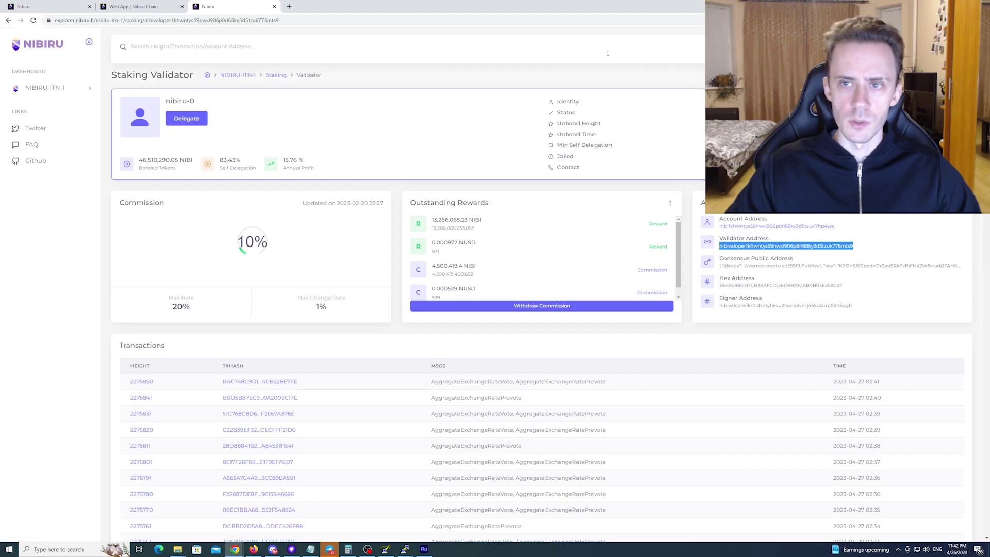
# Look up the delegation's tx hash in the explorer, then check the dashboard for 1 NIBI staked
pyautogui.click(606, 51)
pyautogui.hotkey('ctrl', 'v')
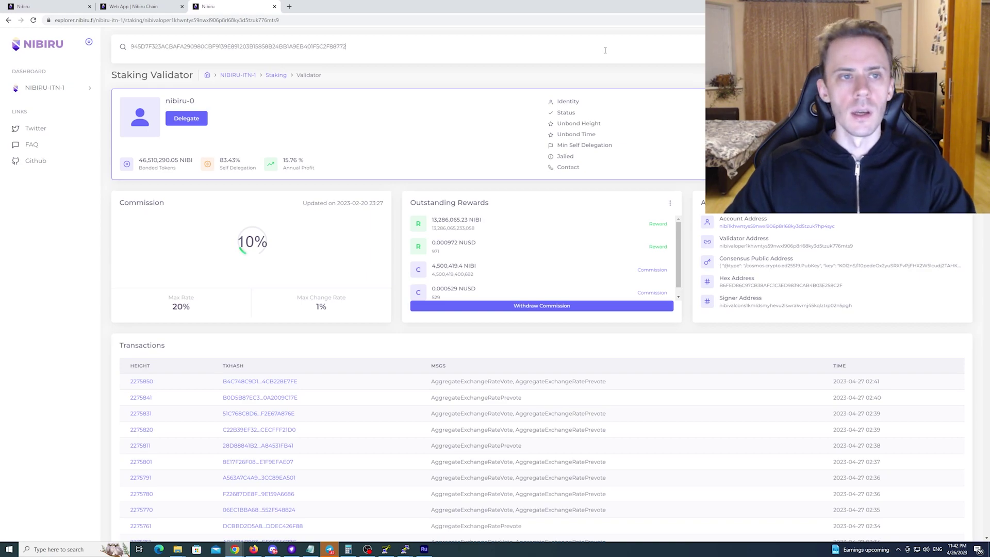
pyautogui.press('Return')
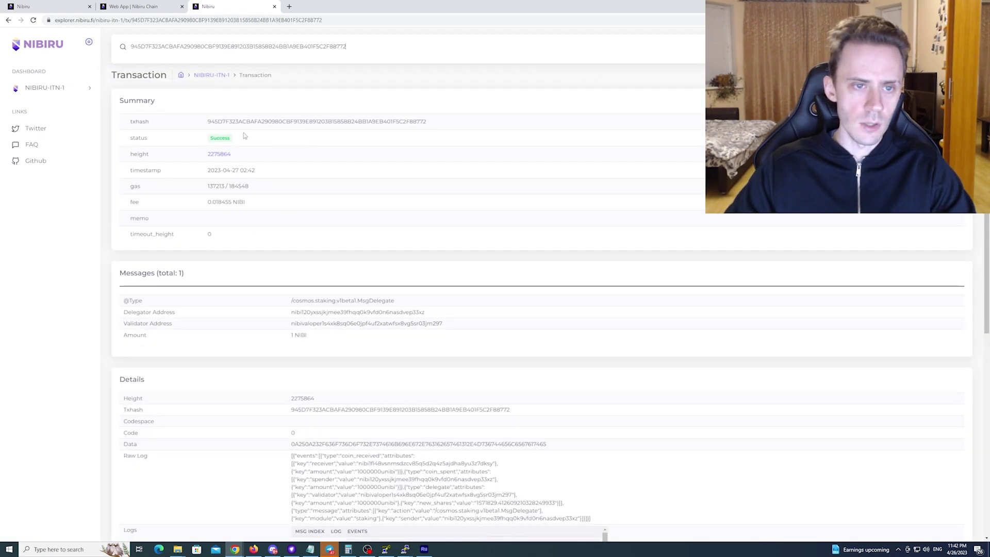
pyautogui.scroll(-3, 470, 212)
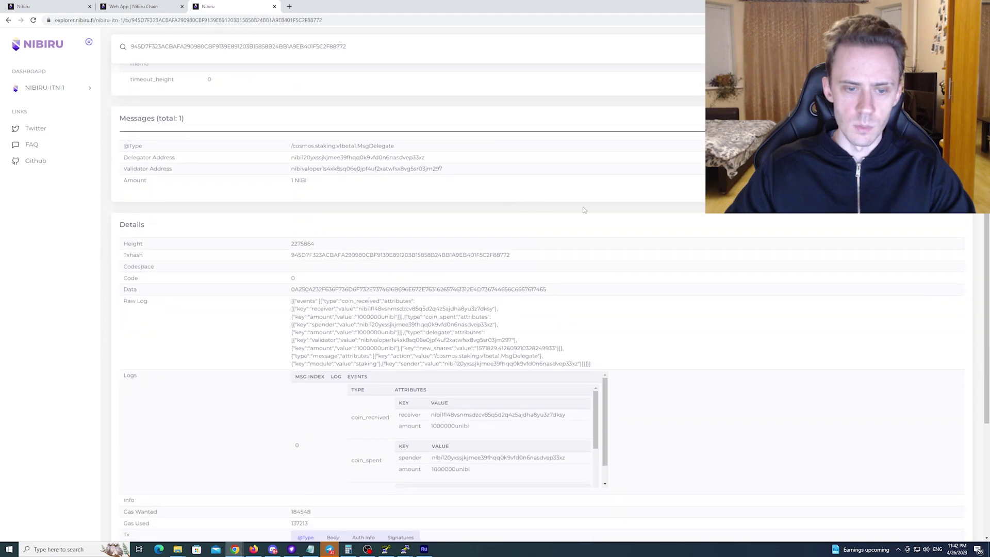
pyautogui.scroll(-3, 681, 234)
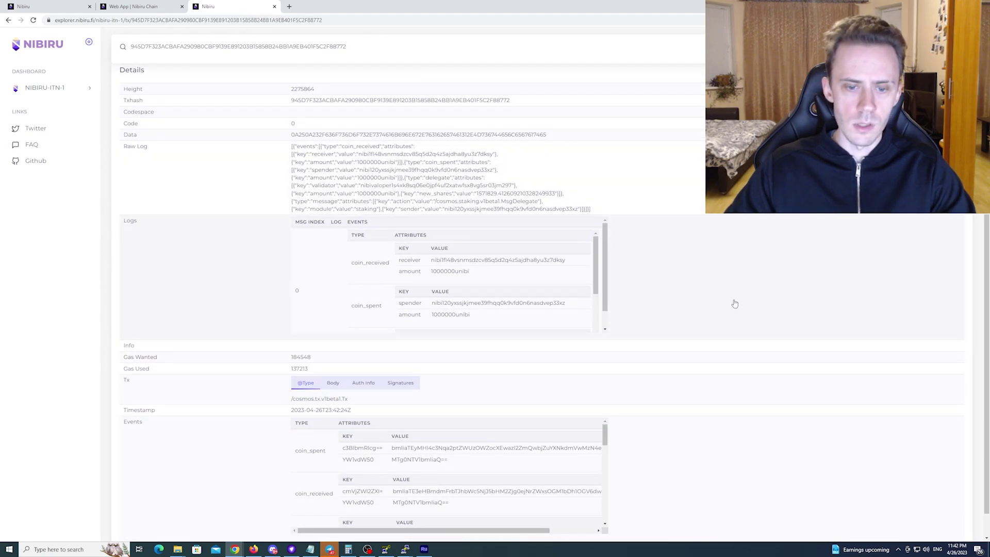
pyautogui.scroll(1, 762, 319)
pyautogui.scroll(5, 762, 319)
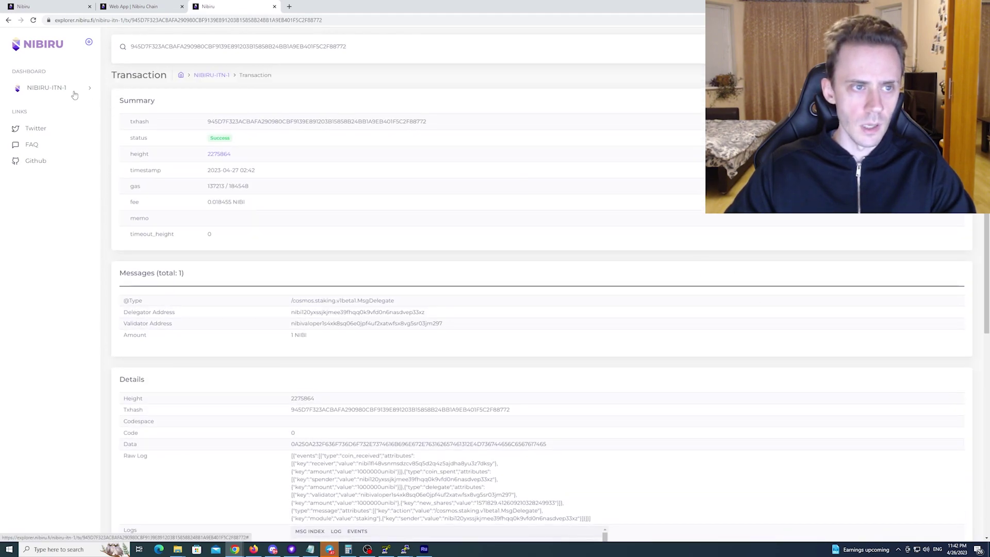
pyautogui.click(46, 88)
pyautogui.click(31, 106)
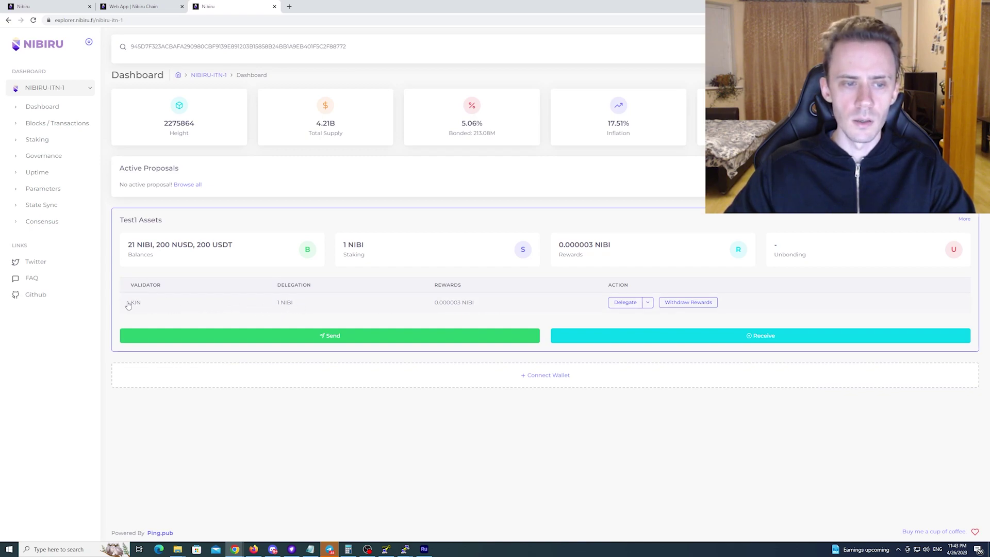
# Delegate a second 1000000unibi to nodespace[oracle] and refresh the dashboard showing 2 NIBI staked
pyautogui.hotkey('alt', 'Tab')
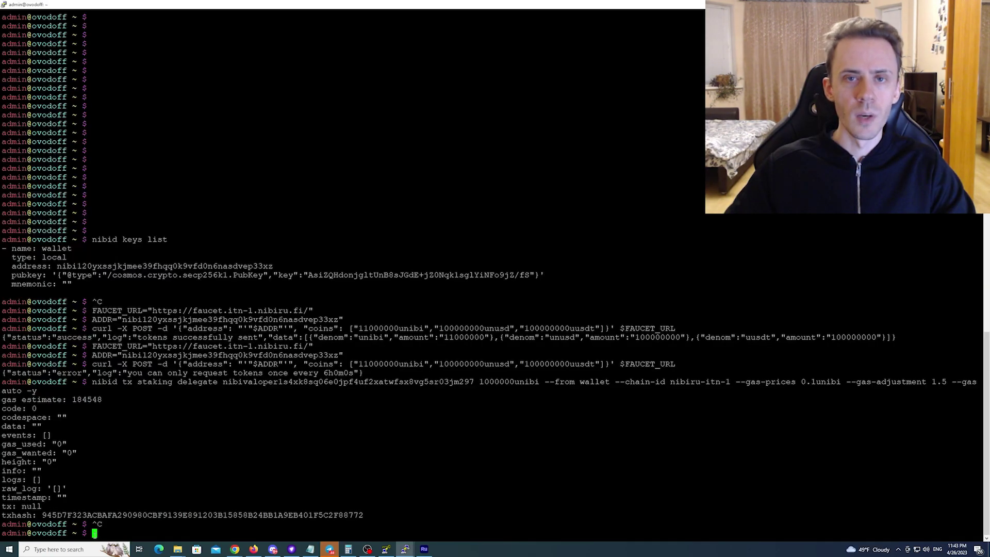
pyautogui.rightClick(97, 533)
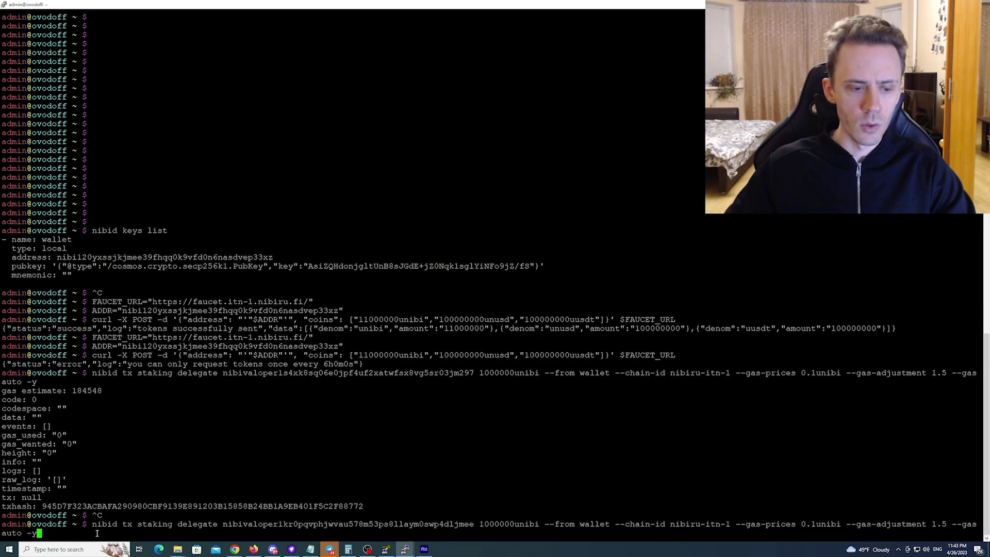
pyautogui.press('Return')
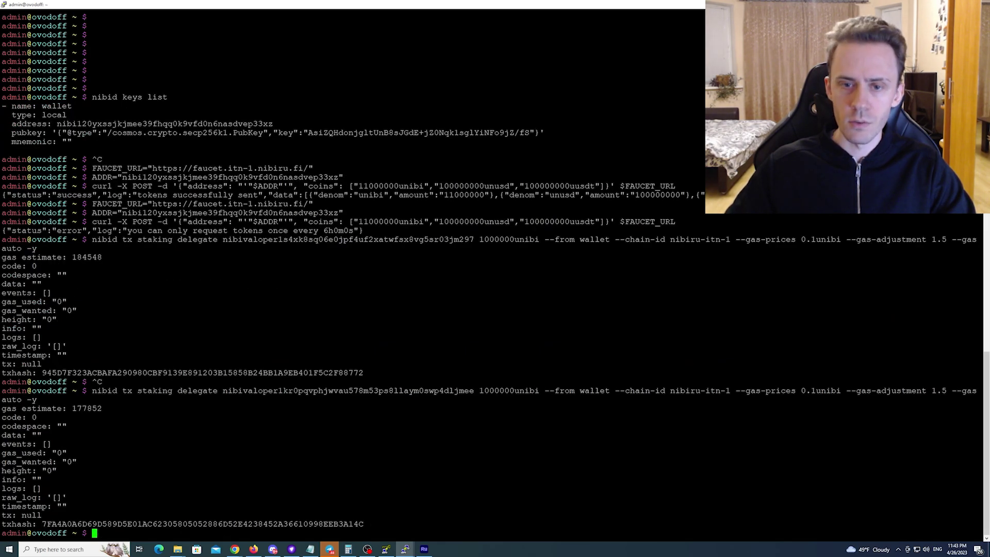
pyautogui.hotkey('alt', 'Tab')
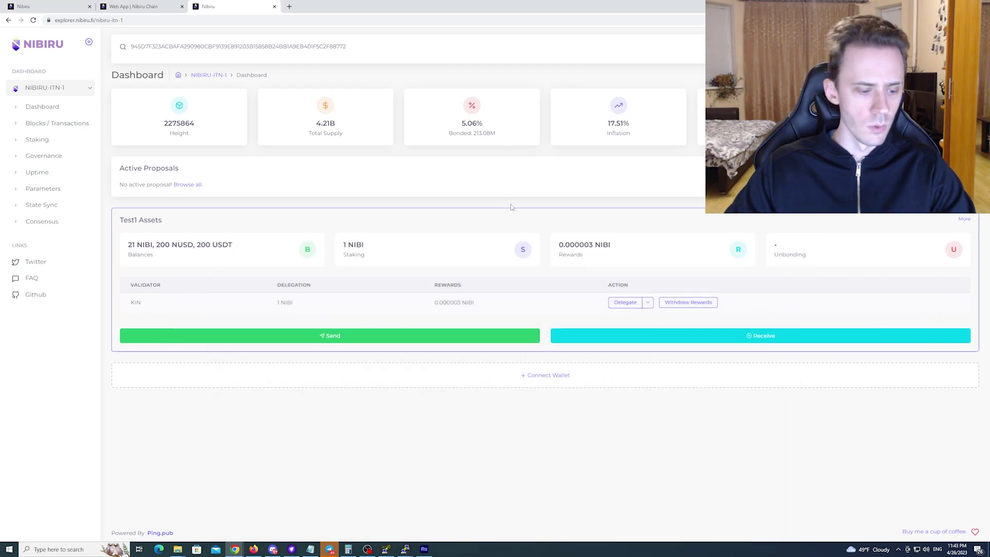
pyautogui.press('F5')
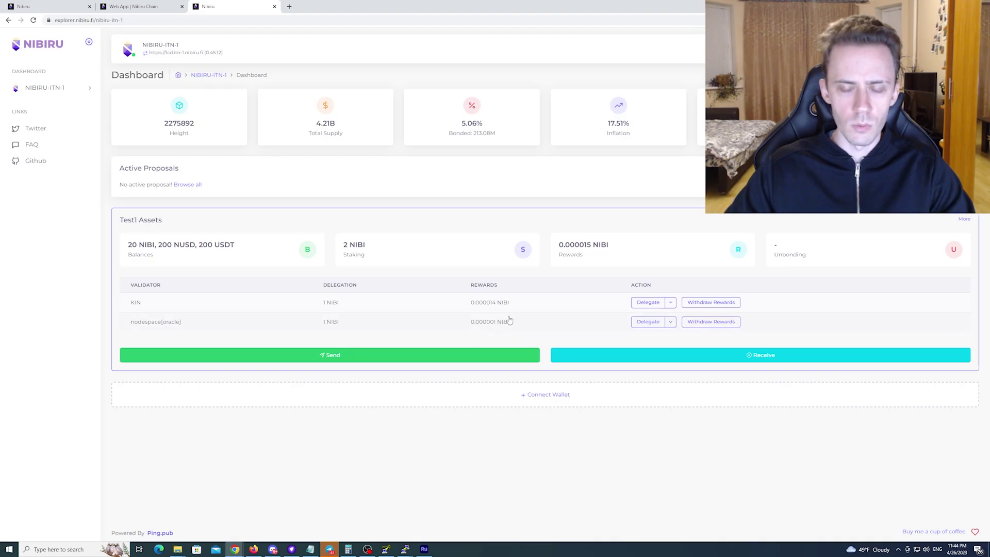
pyautogui.hotkey('alt', 'Tab')
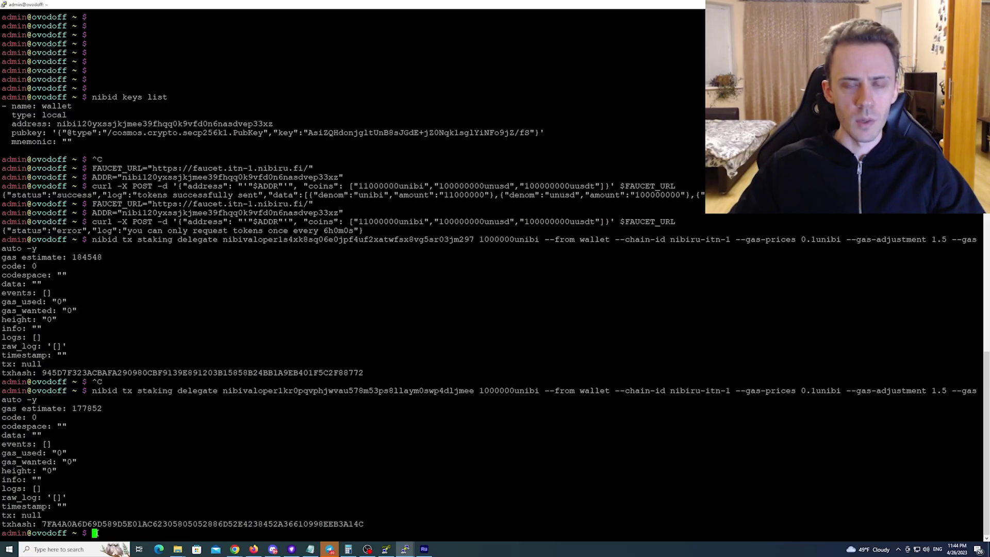
# Paste the withdraw-all-rewards command, then reload the Test1 account page's transaction list
pyautogui.rightClick(96, 533)
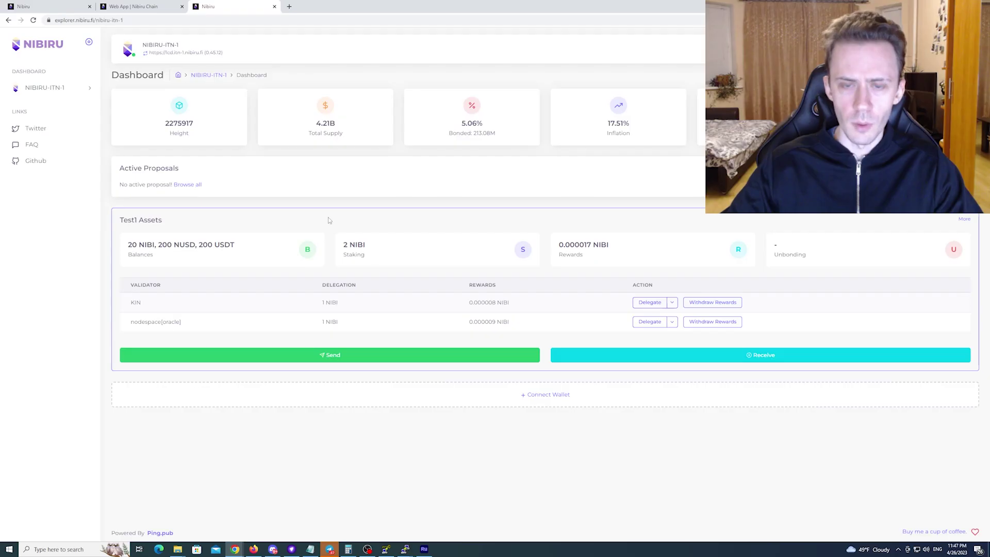
pyautogui.click(964, 219)
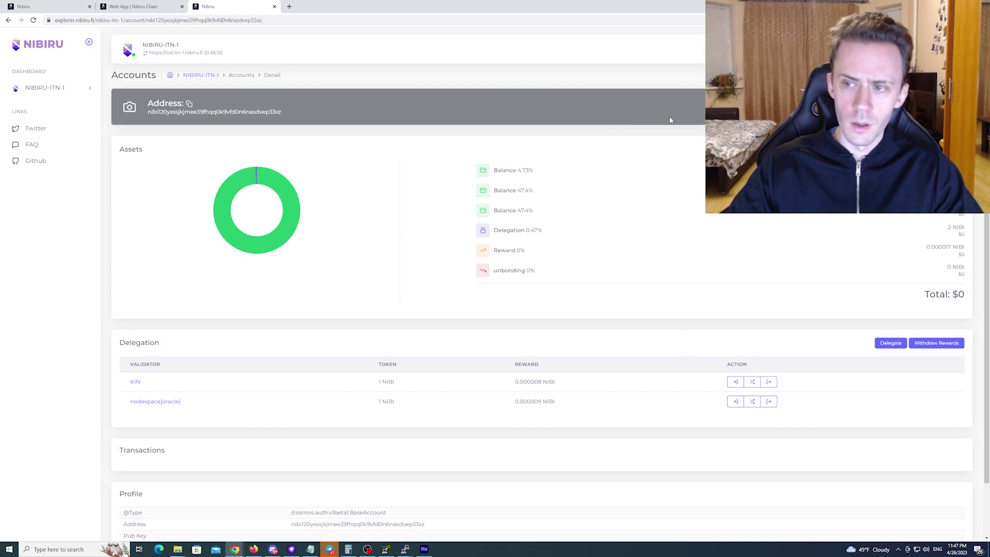
pyautogui.scroll(-2, 670, 119)
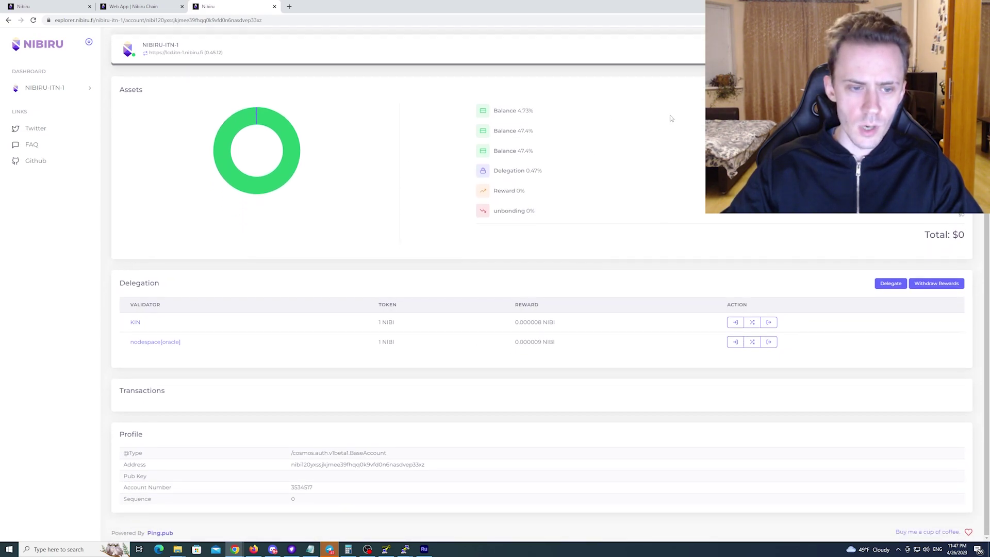
pyautogui.press('F5')
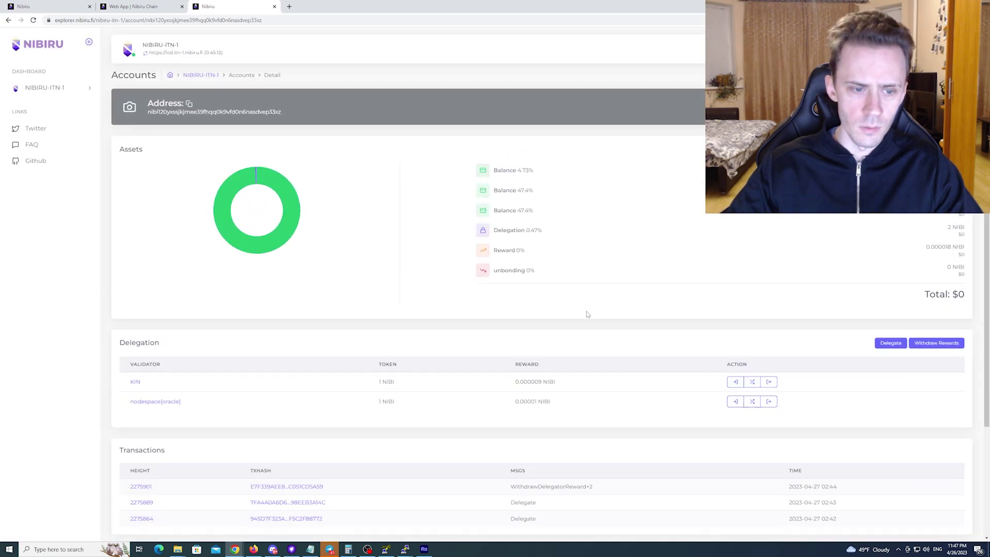
pyautogui.scroll(-2, 540, 297)
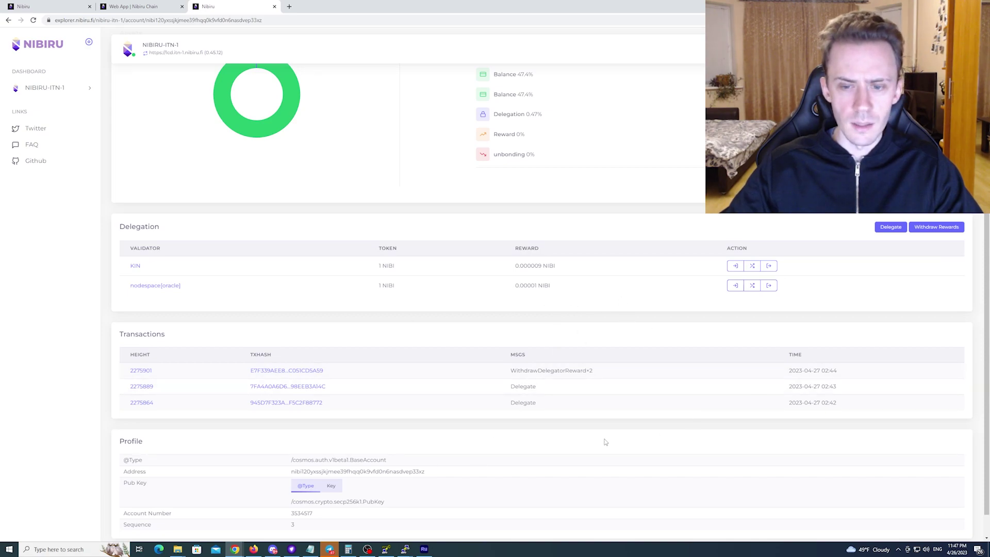
pyautogui.scroll(-1, 633, 317)
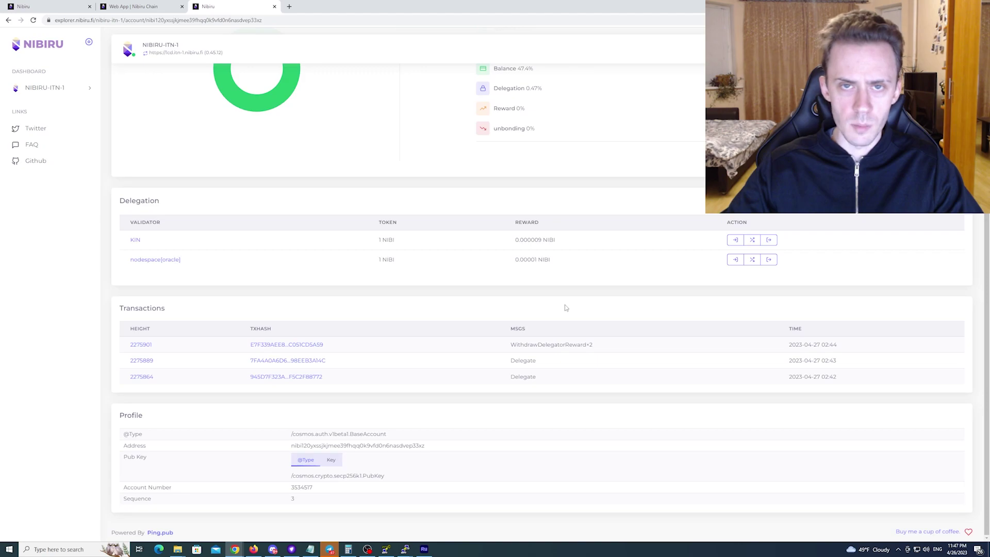
# Unbond 1000000unibi from the KIN validator and return to the explorer account page
pyautogui.hotkey('alt', 'Tab')
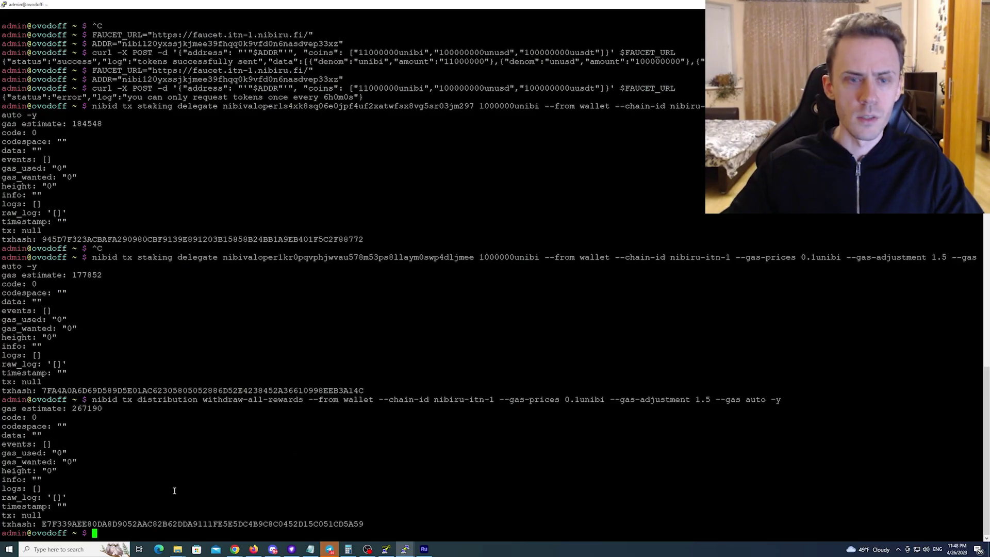
pyautogui.press('shift+Insert')
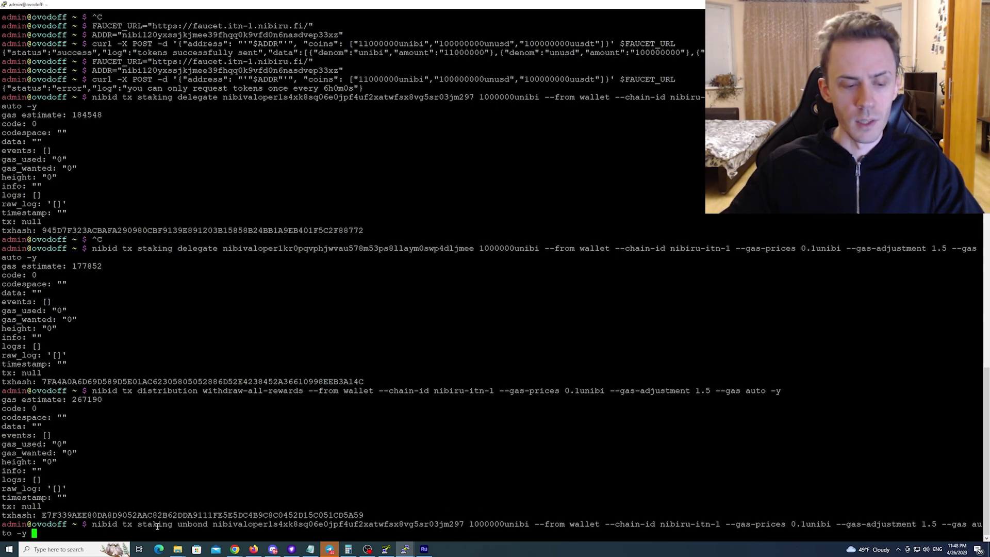
pyautogui.press('Return')
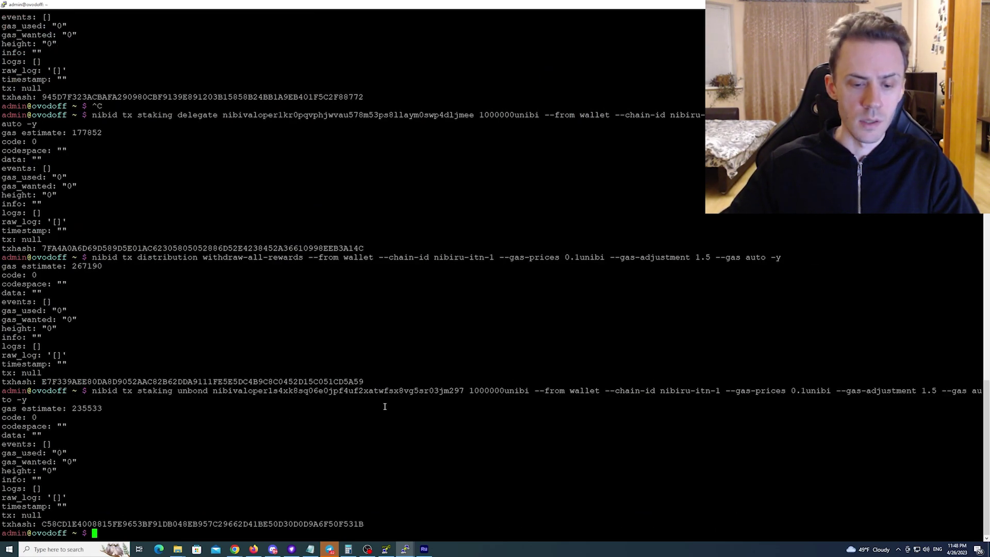
pyautogui.hotkey('alt', 'Tab')
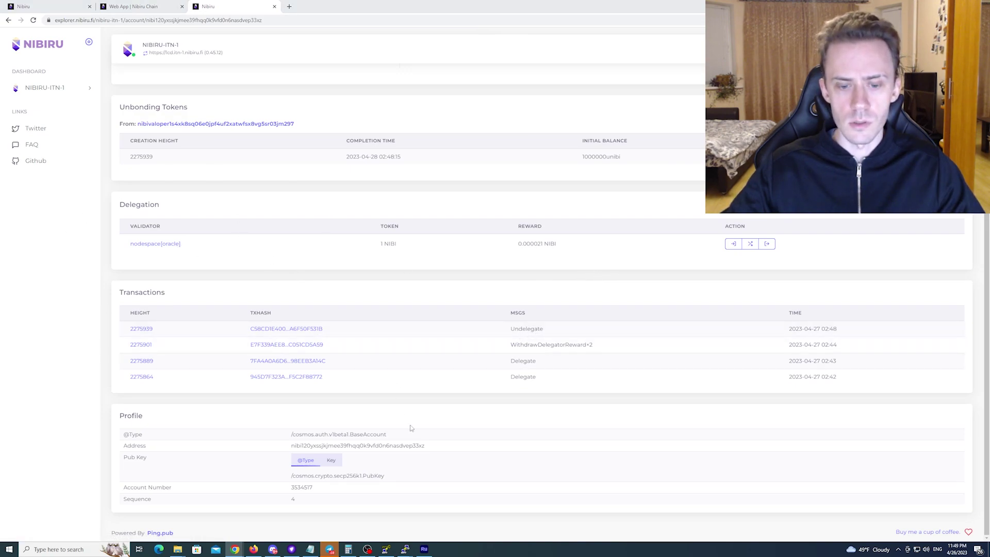
# Delegate 1000000unibi back to KIN and check the delegation in the explorer
pyautogui.moveTo(404, 549)
pyautogui.click(364, 515)
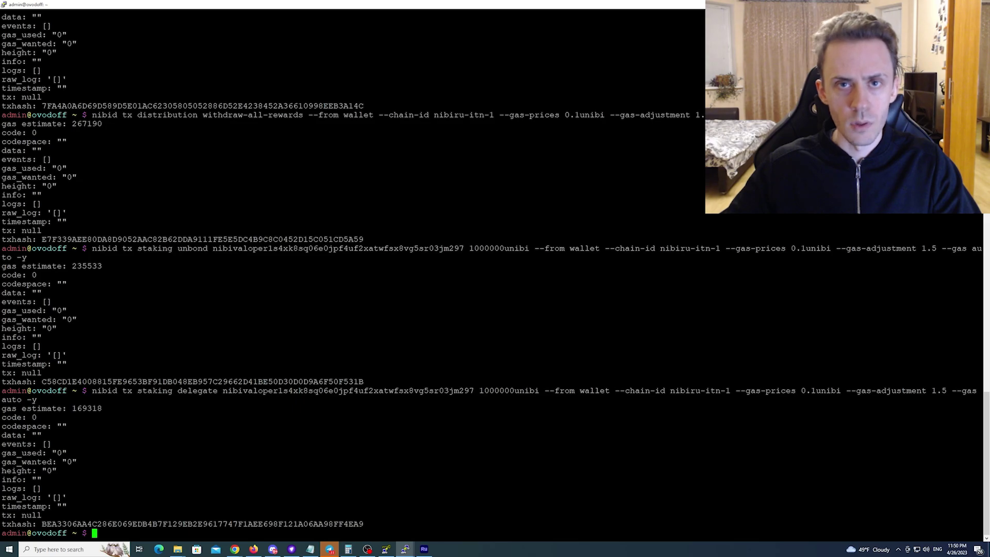
pyautogui.hotkey('alt', 'Tab')
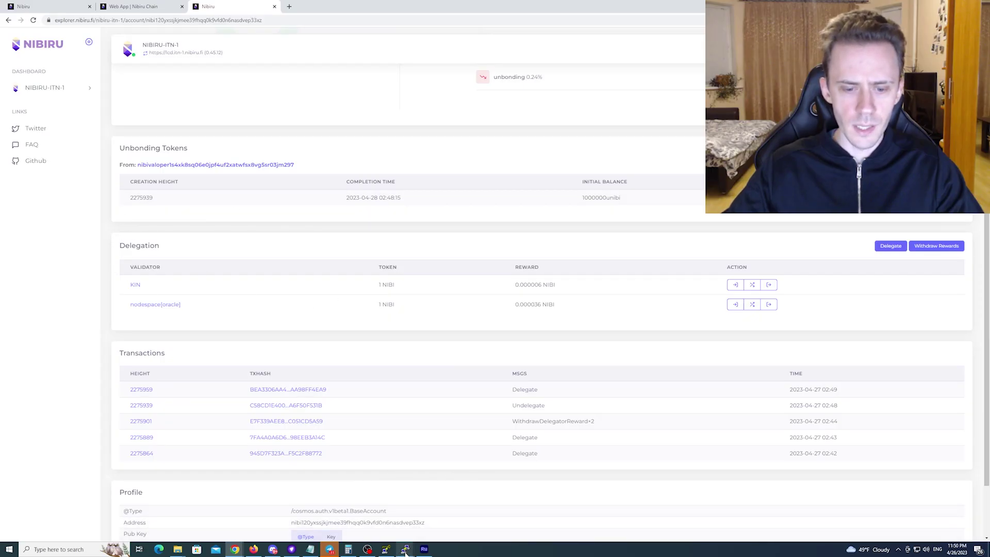
# Redelegate 1000000unibi from KIN to another validator with the nibid redelegate command
pyautogui.click(363, 510)
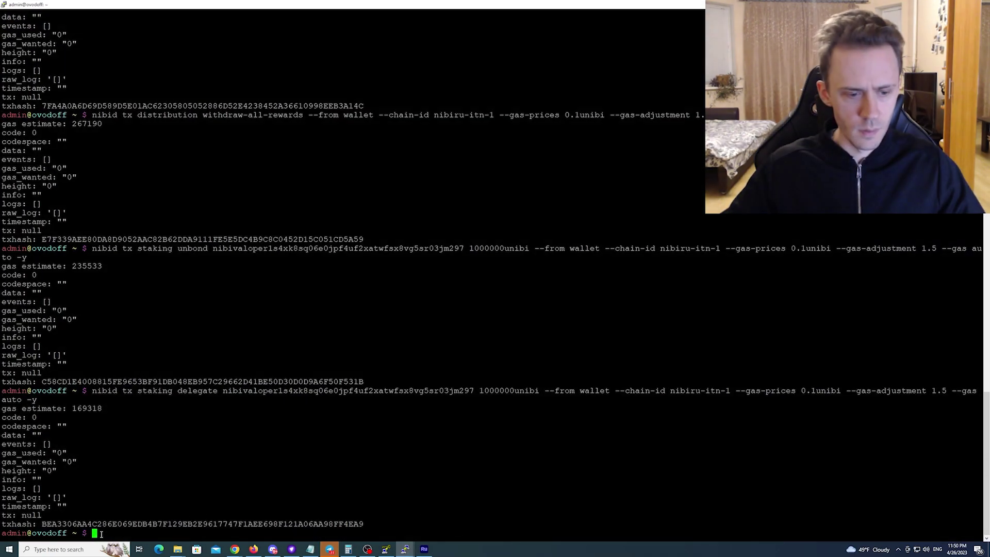
pyautogui.rightClick(458, 464)
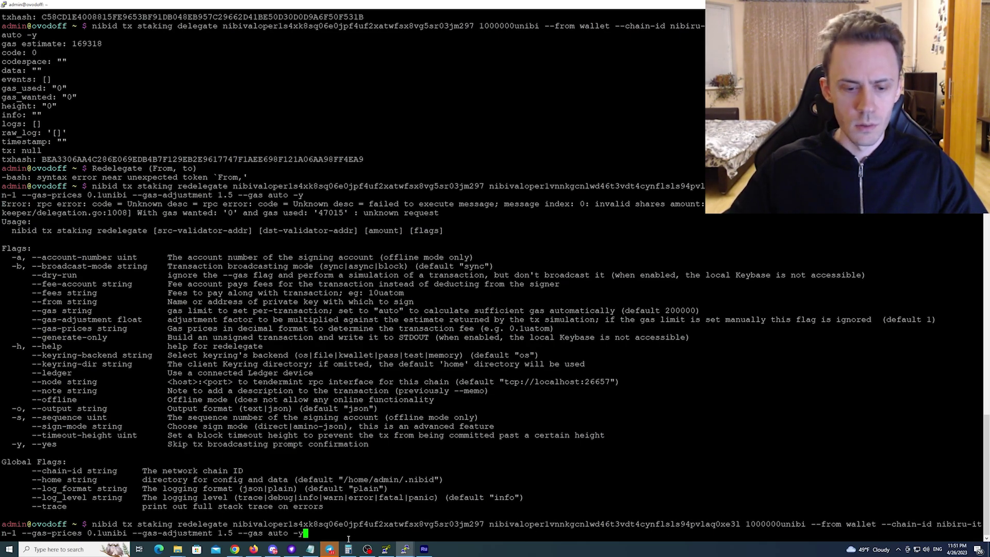
pyautogui.press('Return')
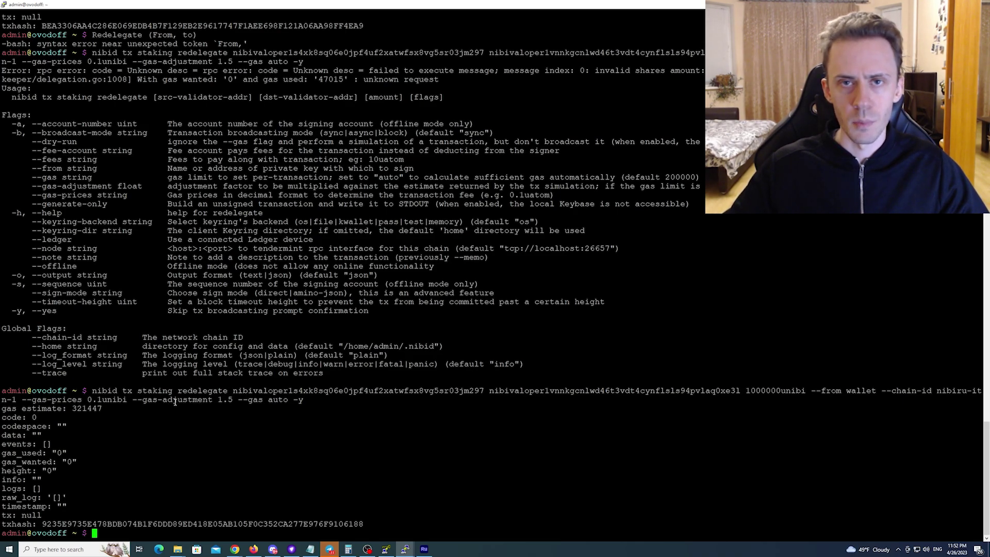
pyautogui.hotkey('alt', 'Tab')
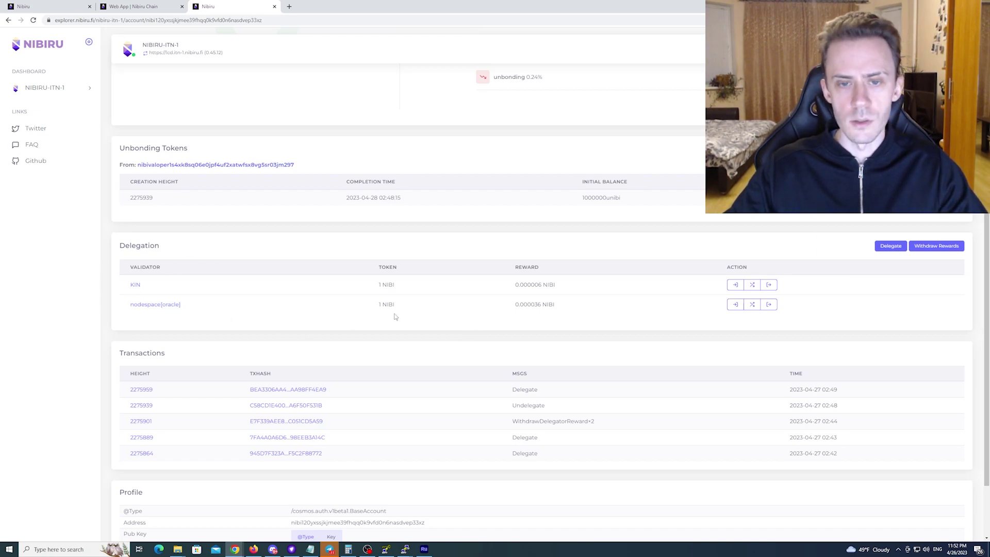
# Reload the account page and scroll to the BeginRedelegate transaction and voluzi delegation
pyautogui.press('F5')
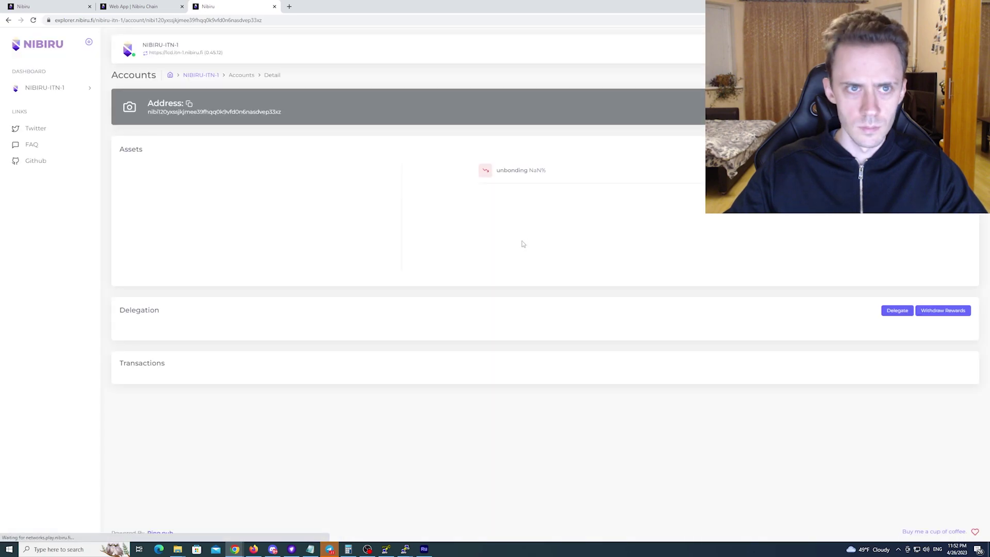
pyautogui.scroll(-2, 522, 245)
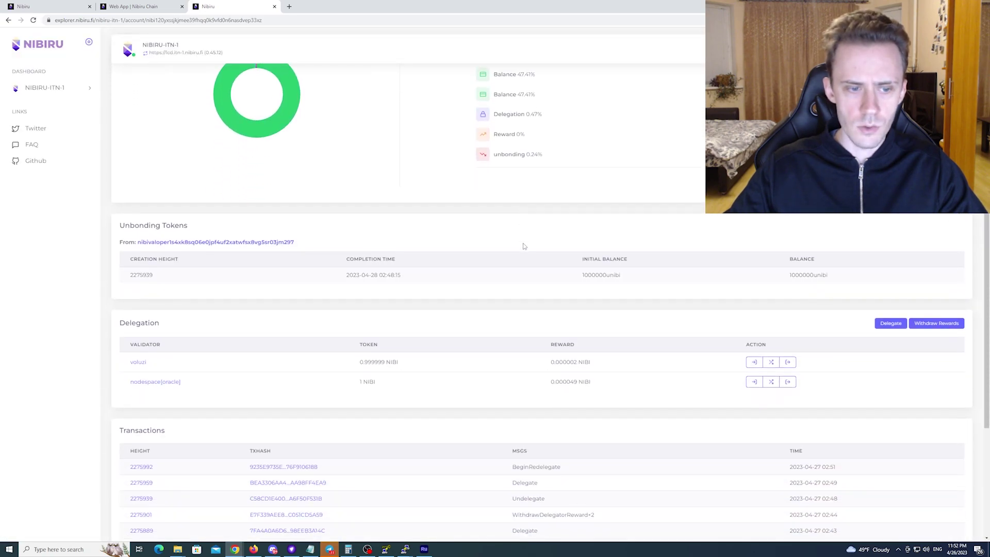
pyautogui.scroll(-2, 523, 246)
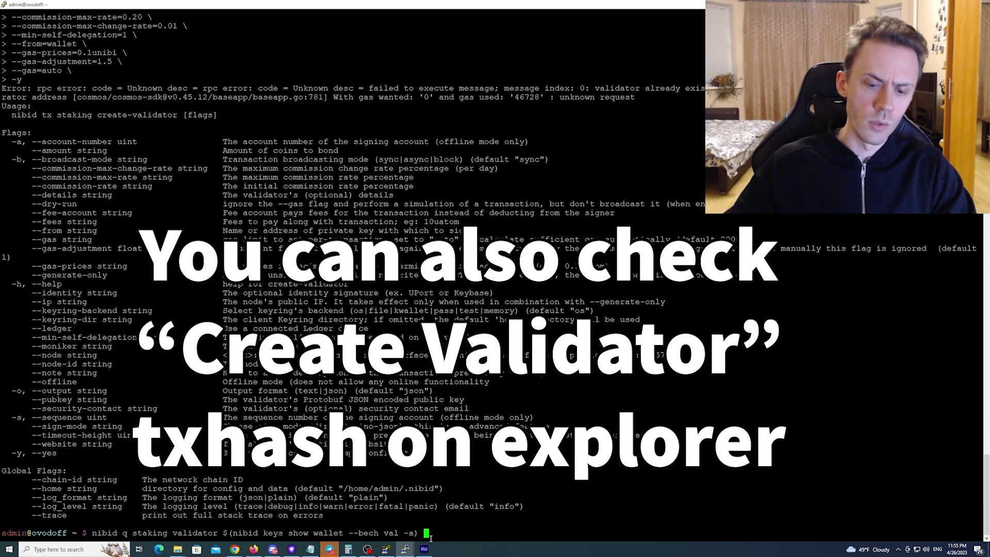
# Query the new test2 validator's details and copy its operator address
pyautogui.press('Return')
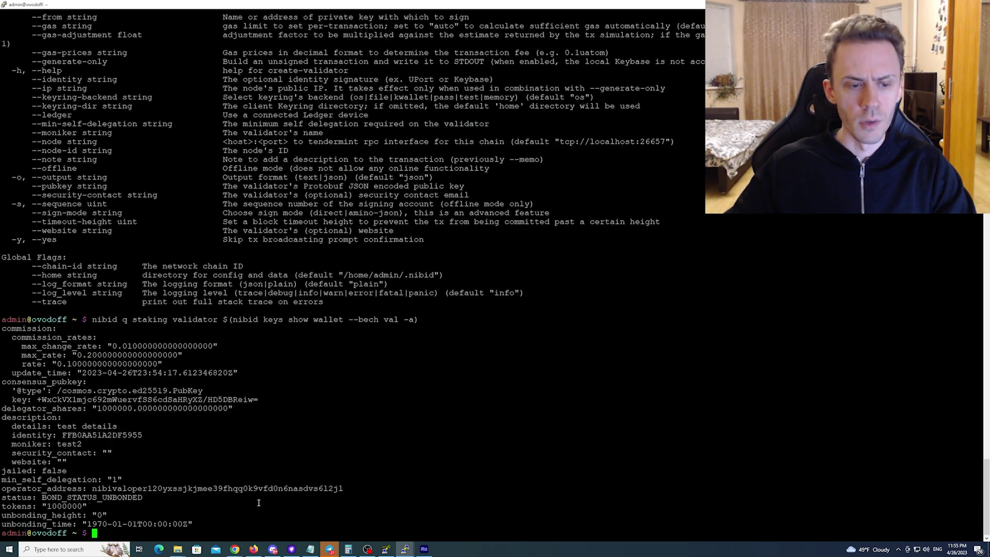
pyautogui.hotkey('alt', 'Tab')
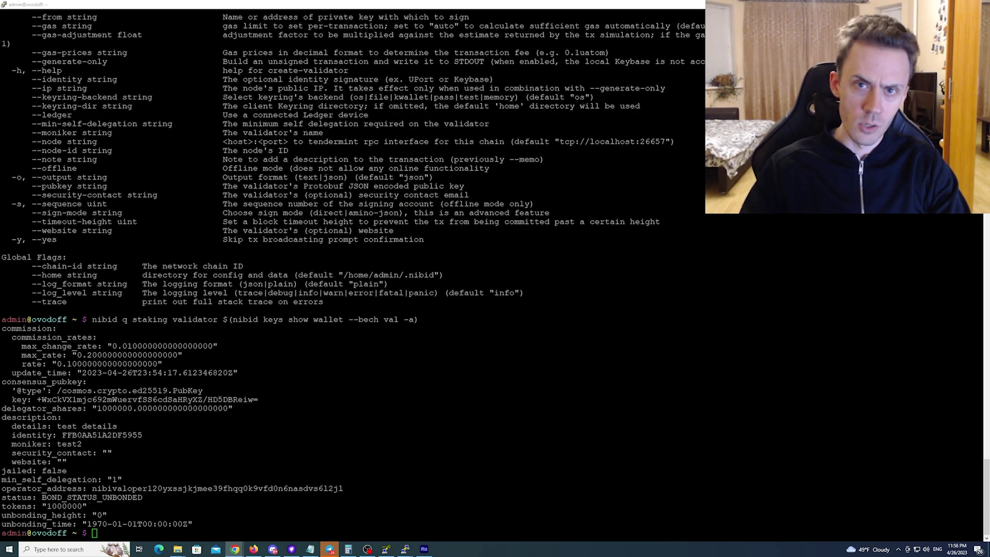
pyautogui.hotkey('alt', 'Tab')
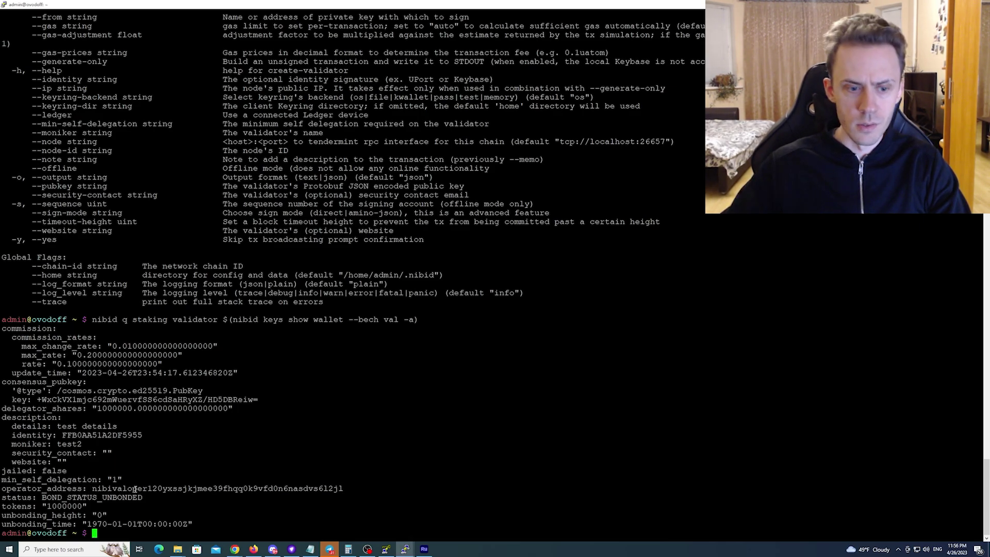
pyautogui.moveTo(345, 488); pyautogui.dragTo(88, 488)
pyautogui.click(384, 484)
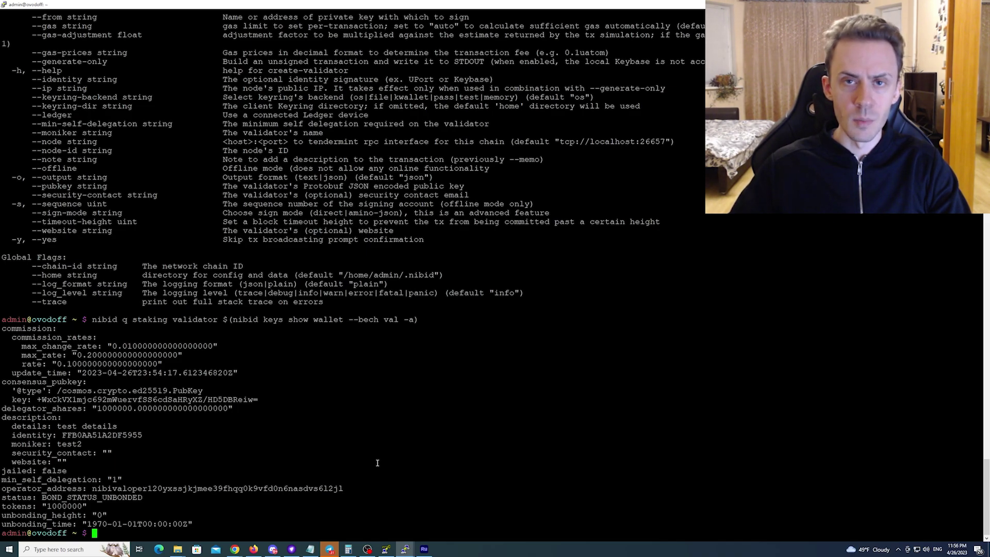
pyautogui.hotkey('alt', 'Tab')
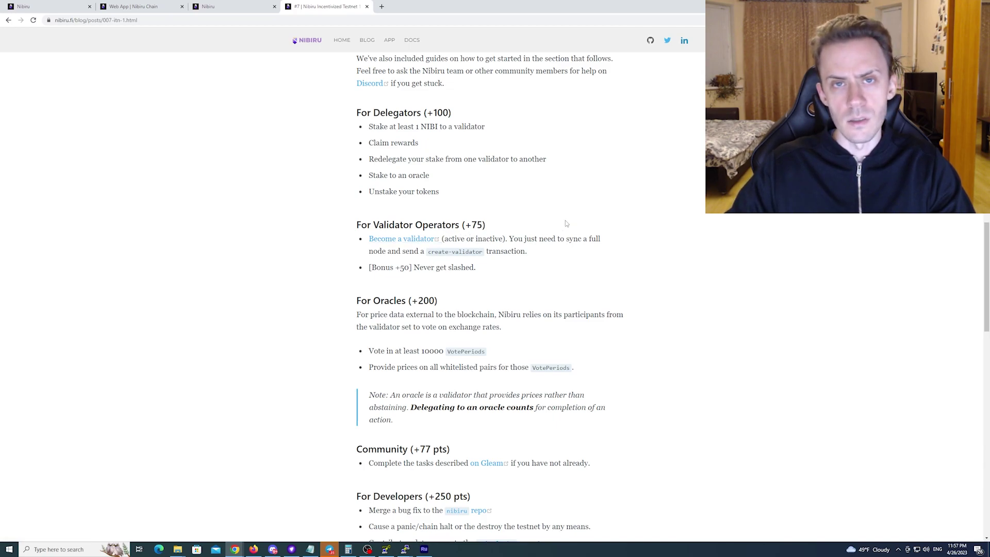
pyautogui.moveTo(461, 225); pyautogui.dragTo(484, 225)
pyautogui.click(498, 228)
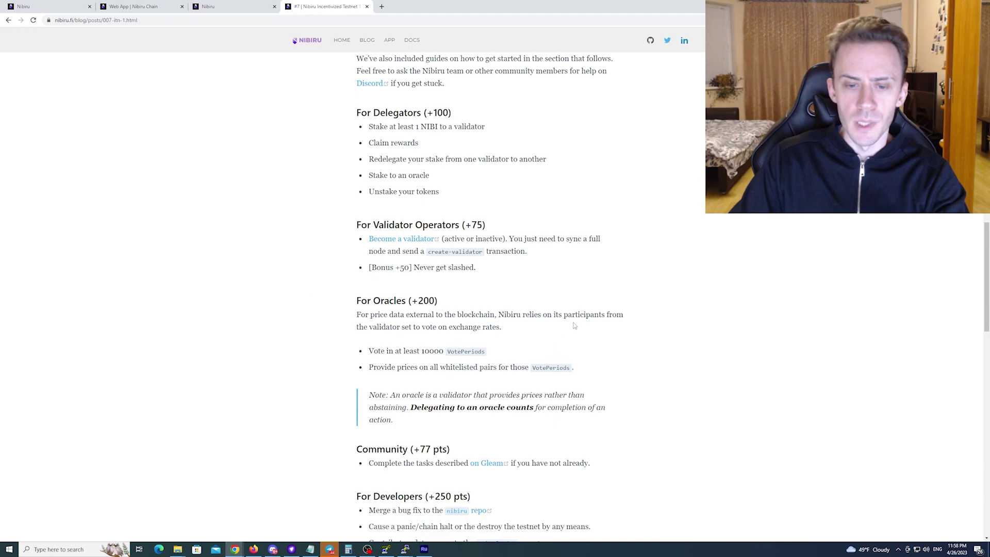
pyautogui.scroll(-2, 614, 290)
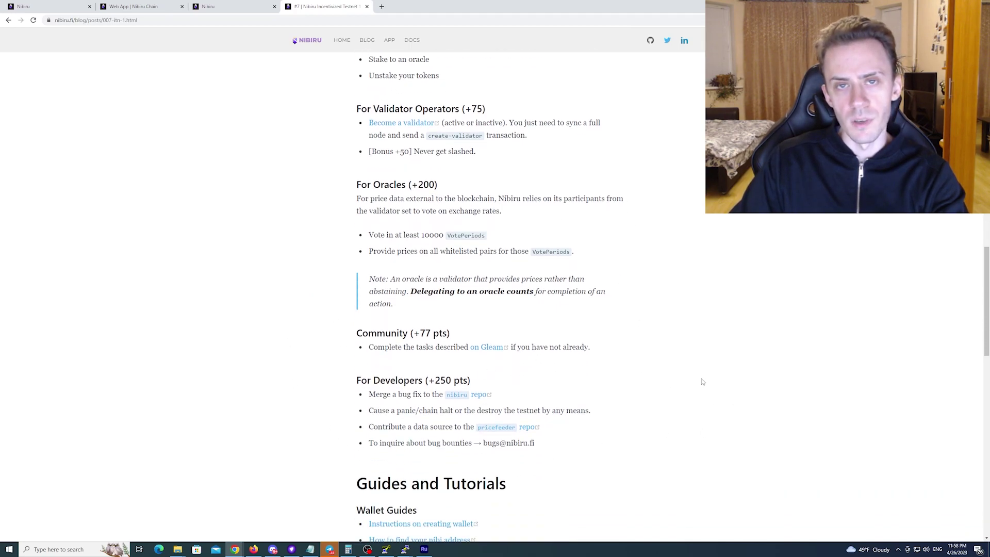
pyautogui.scroll(2, 648, 213)
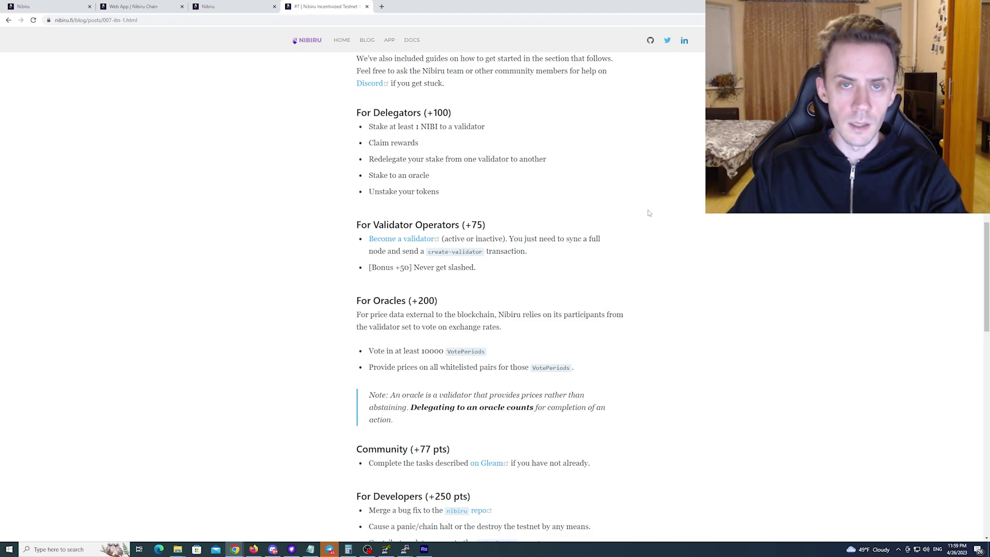